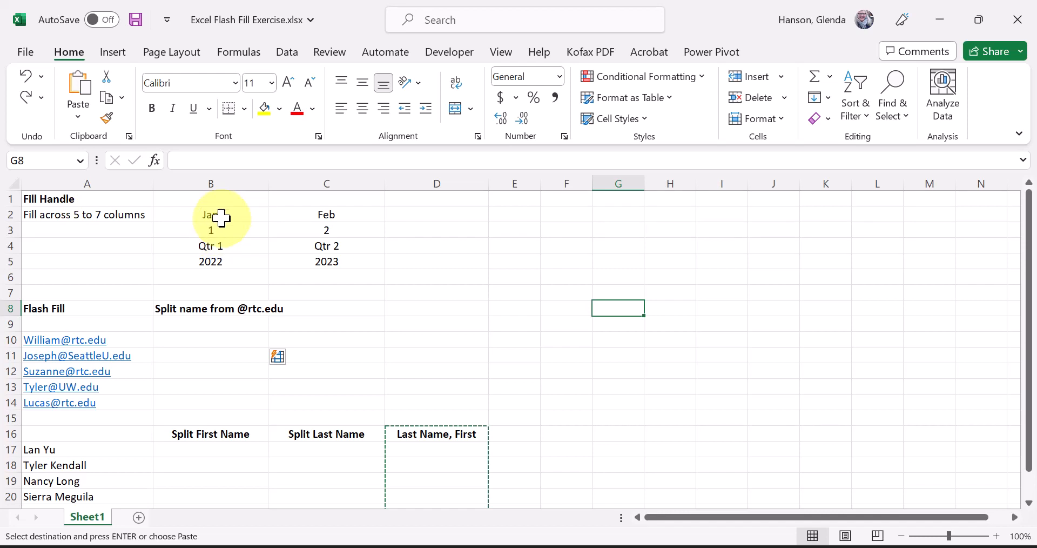
Extend the Jan–Feb example in row 2 across to Sep in column J with the fill handle.
{"action": "left_click_drag", "start_coordinate": [220, 215], "coordinate": [294, 219]}
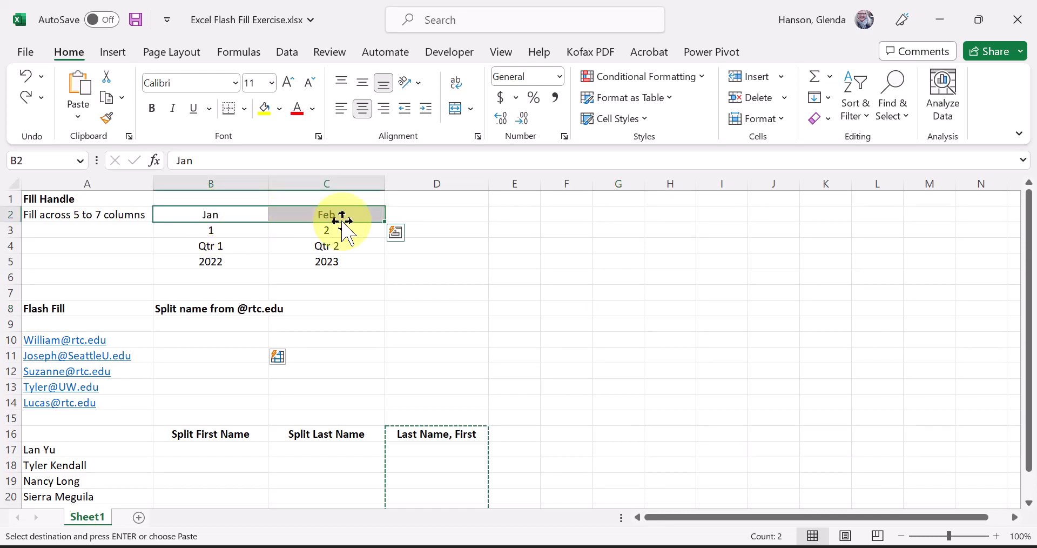
{"action": "left_click_drag", "start_coordinate": [387, 223], "coordinate": [785, 264]}
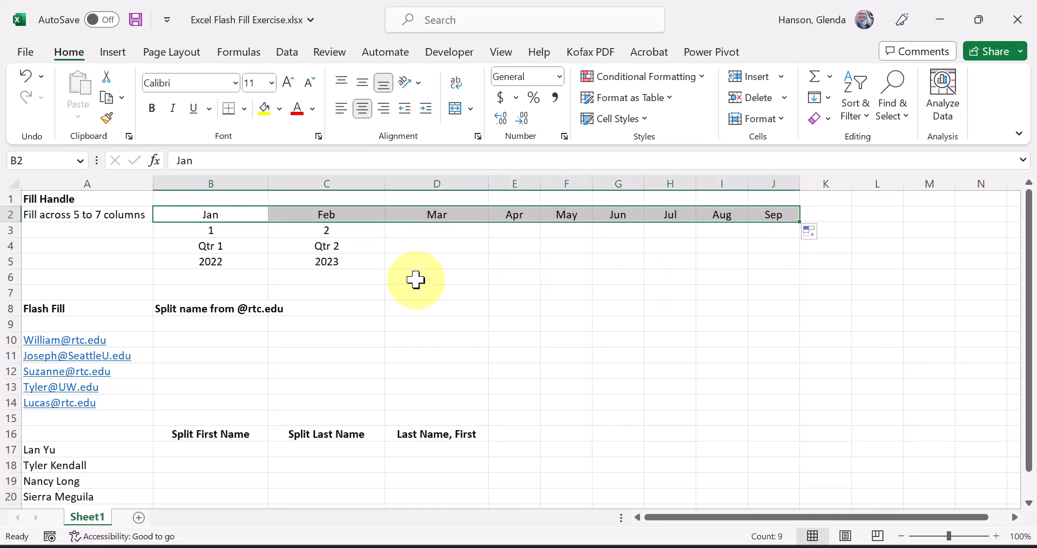
{"action": "left_click_drag", "start_coordinate": [231, 231], "coordinate": [319, 238]}
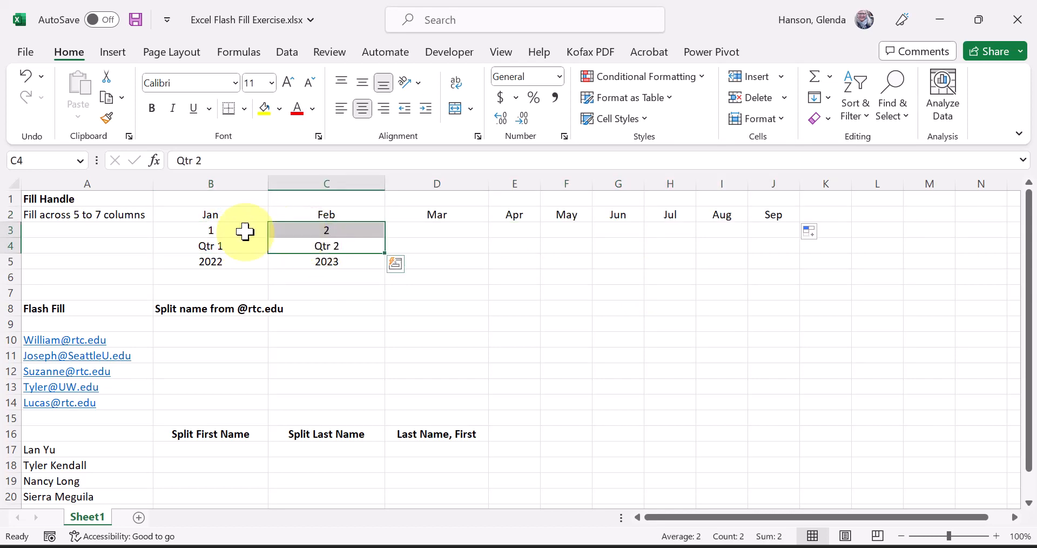
Fill rows 3–4 to column J with numbers 1–9 and repeating Qtr 1–Qtr 4.
{"action": "left_click", "coordinate": [223, 232]}
{"action": "left_click_drag", "start_coordinate": [223, 232], "coordinate": [275, 236]}
{"action": "left_click", "coordinate": [243, 231]}
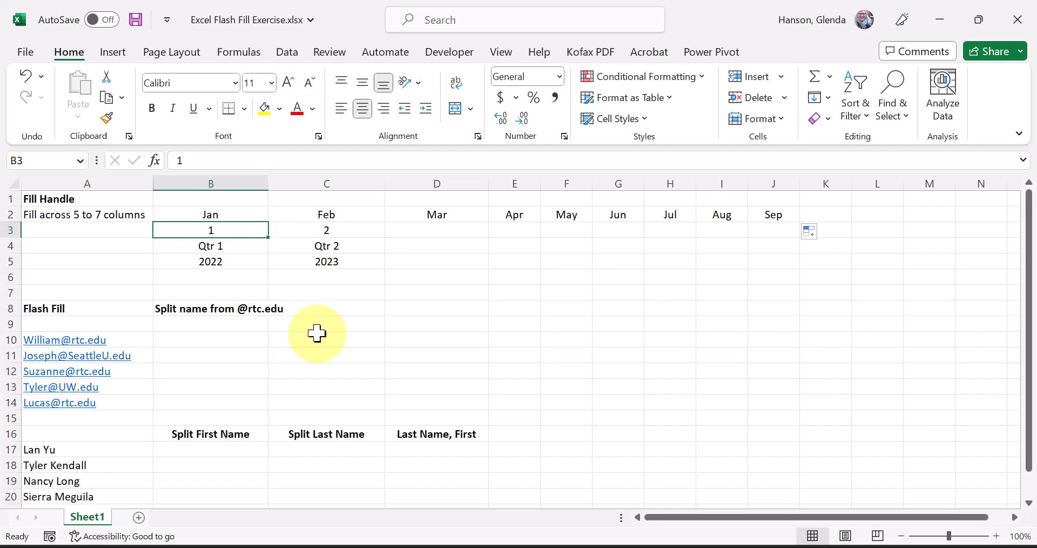
{"action": "left_click", "coordinate": [323, 351]}
{"action": "left_click_drag", "start_coordinate": [243, 232], "coordinate": [317, 241]}
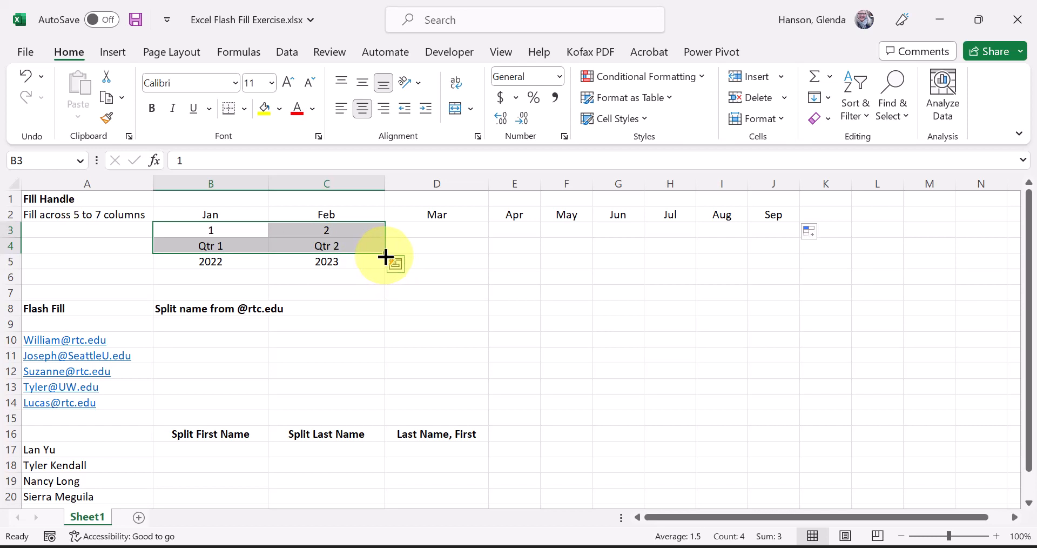
{"action": "left_click_drag", "start_coordinate": [385, 257], "coordinate": [791, 287]}
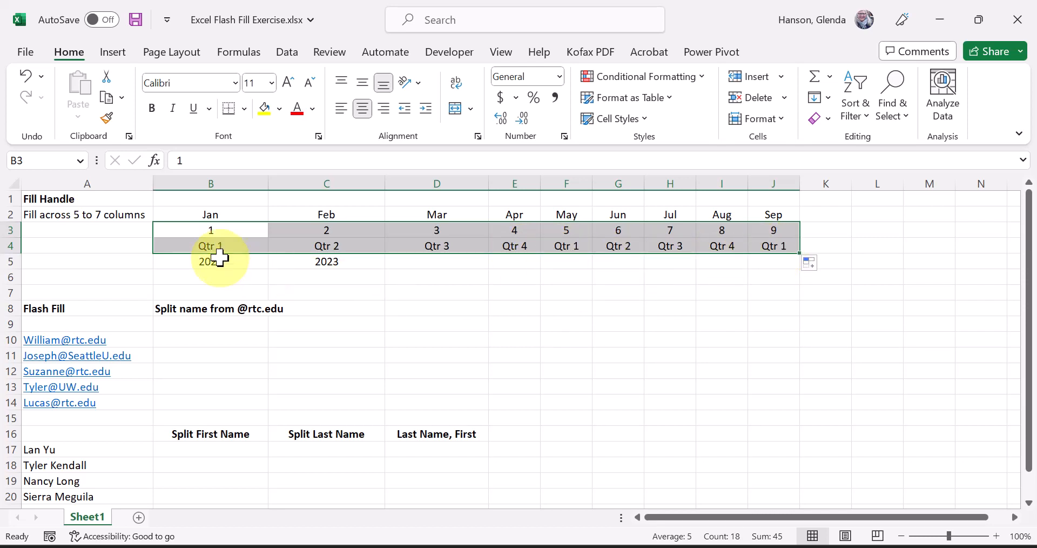
Extend the 2022–2023 years in row 5 through 2029.
{"action": "left_click_drag", "start_coordinate": [229, 262], "coordinate": [292, 267]}
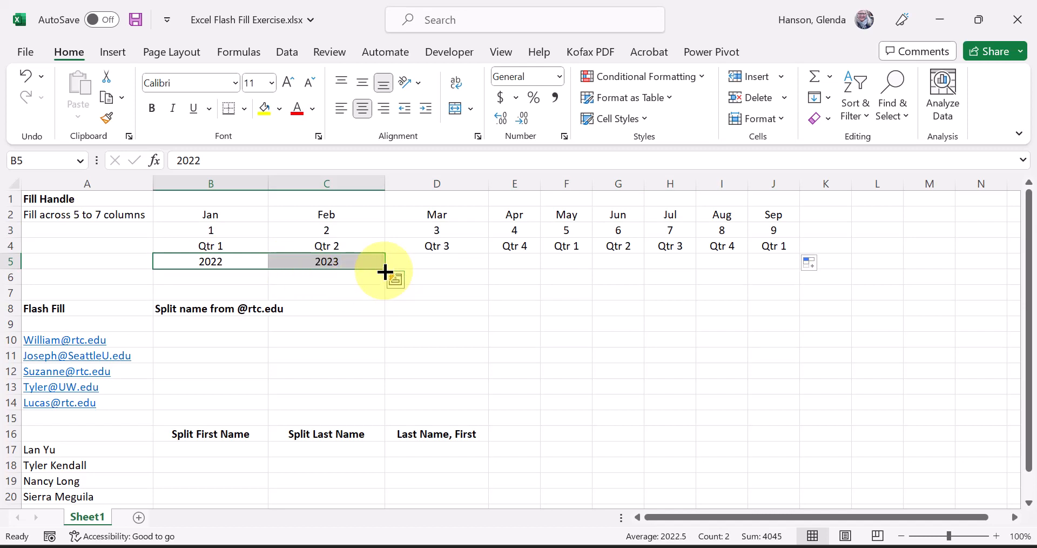
{"action": "left_click_drag", "start_coordinate": [385, 270], "coordinate": [724, 302]}
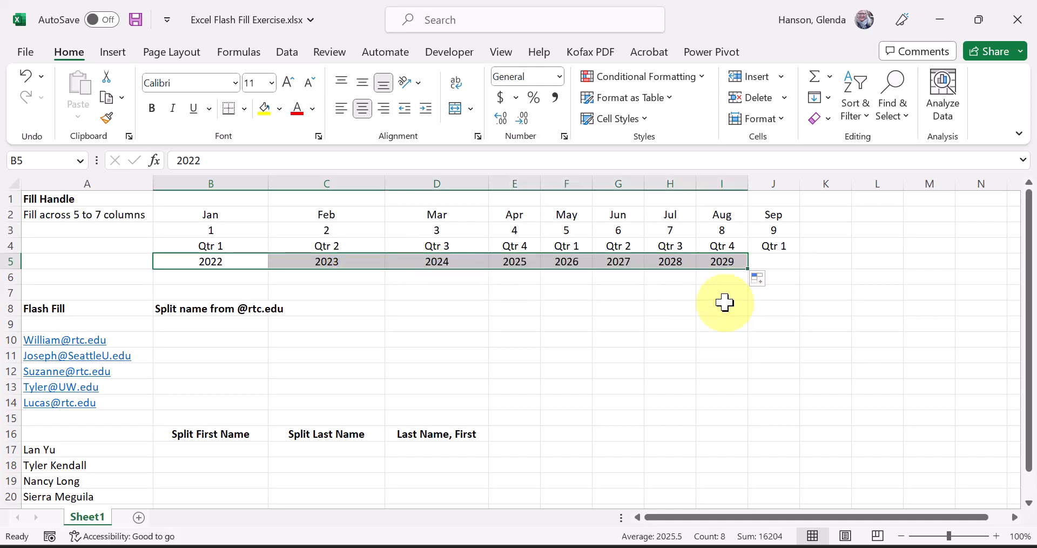
{"action": "left_click", "coordinate": [719, 358]}
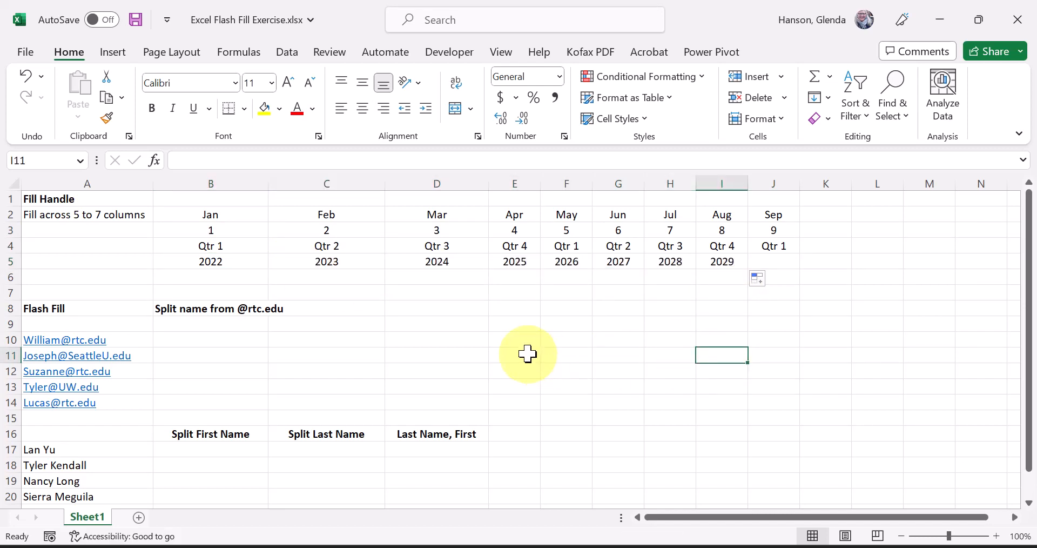
Enter William in B10 as the first-name example, with bold turned off.
{"action": "left_click", "coordinate": [209, 340]}
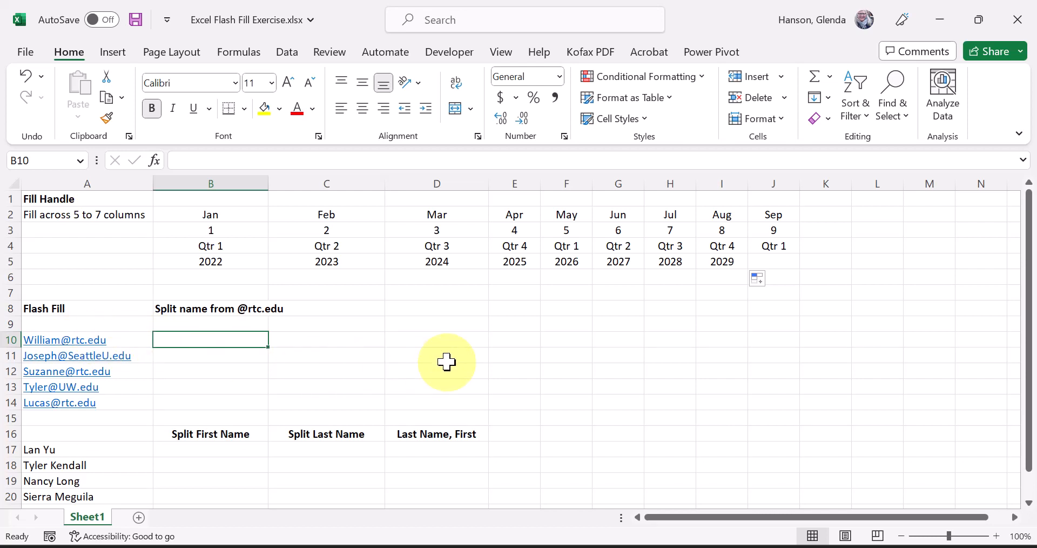
{"action": "type", "text": "William"}
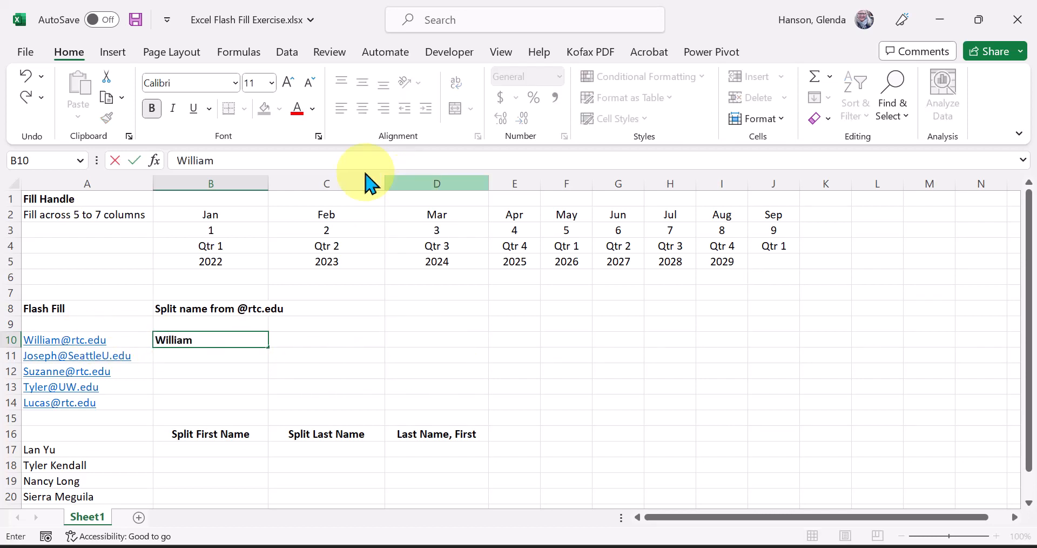
{"action": "left_click", "coordinate": [152, 108]}
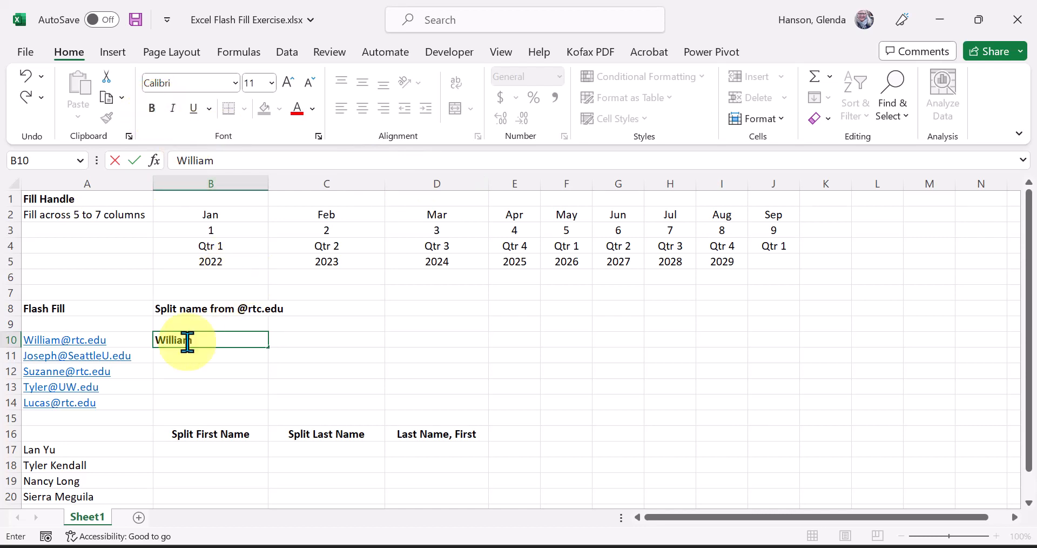
{"action": "left_click_drag", "start_coordinate": [156, 339], "coordinate": [209, 339]}
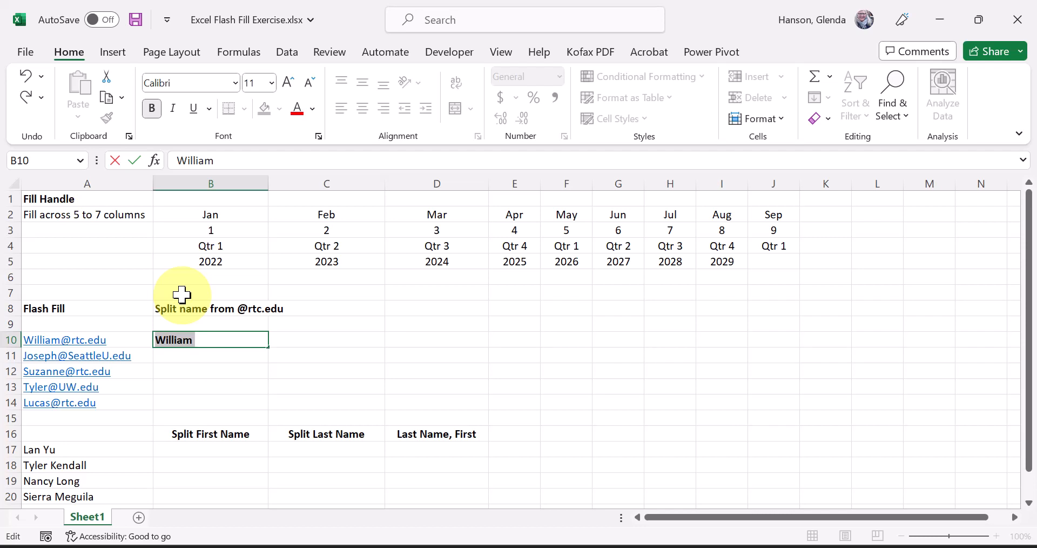
{"action": "left_click", "coordinate": [154, 107]}
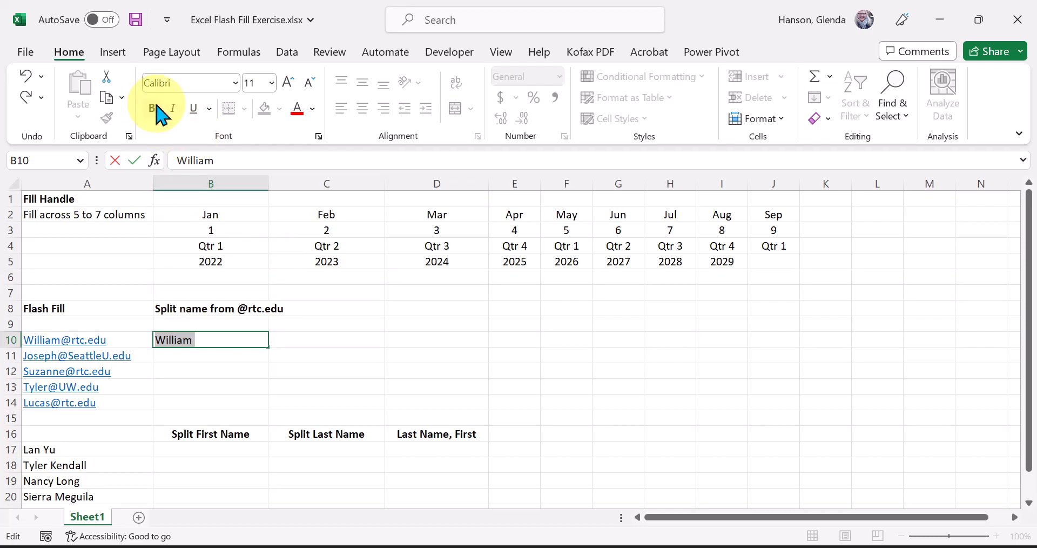
{"action": "left_click", "coordinate": [257, 365]}
{"action": "left_click", "coordinate": [206, 340]}
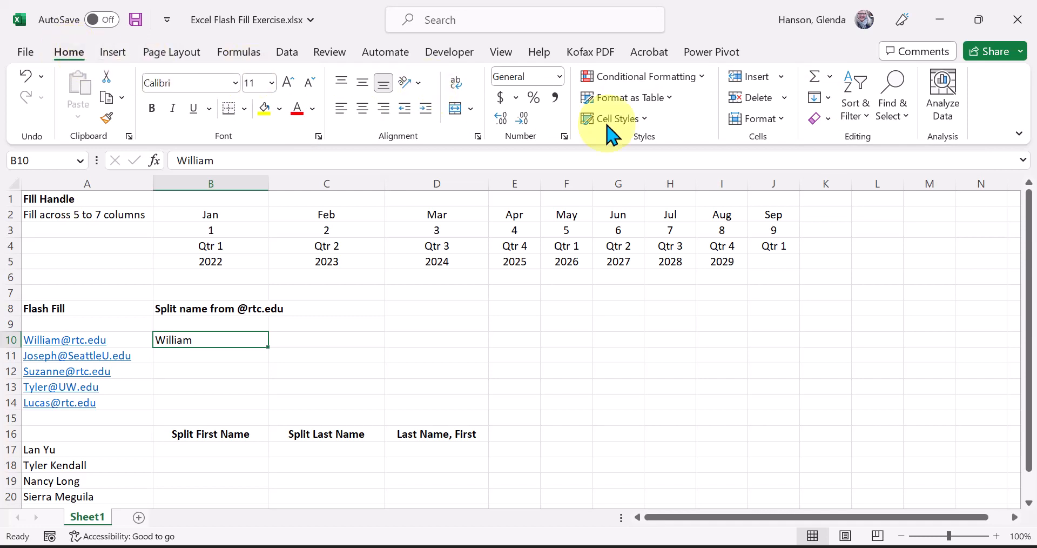
Flash Fill the first names Joseph, Suzanne, Tyler and Lucas into B11:B14.
{"action": "left_click", "coordinate": [828, 100]}
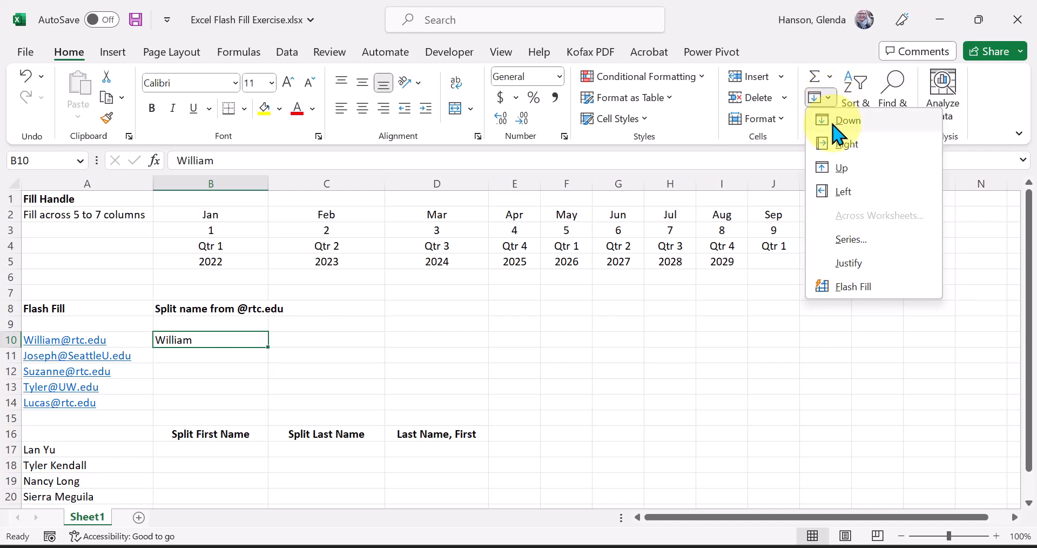
{"action": "left_click", "coordinate": [858, 290]}
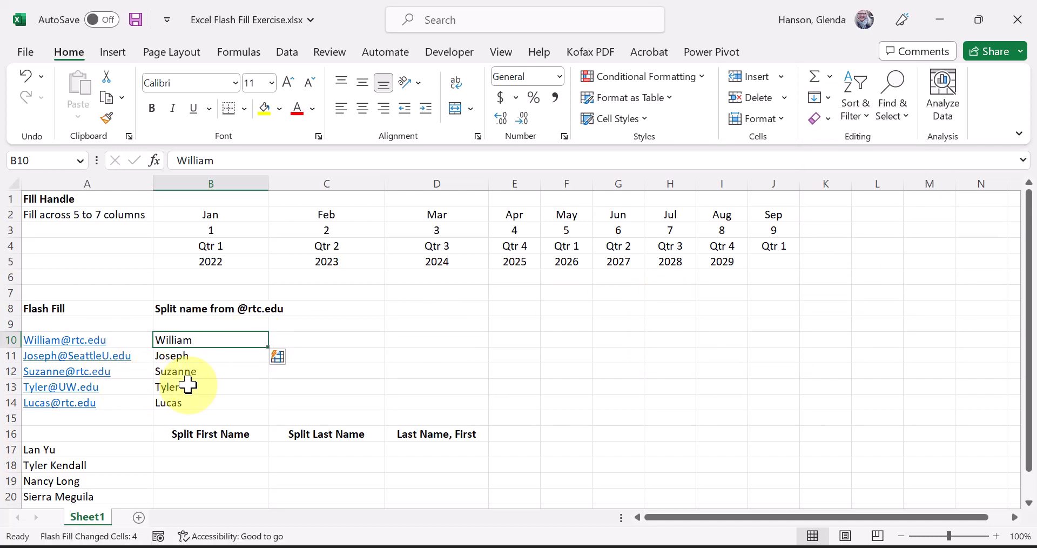
{"action": "left_click", "coordinate": [318, 340]}
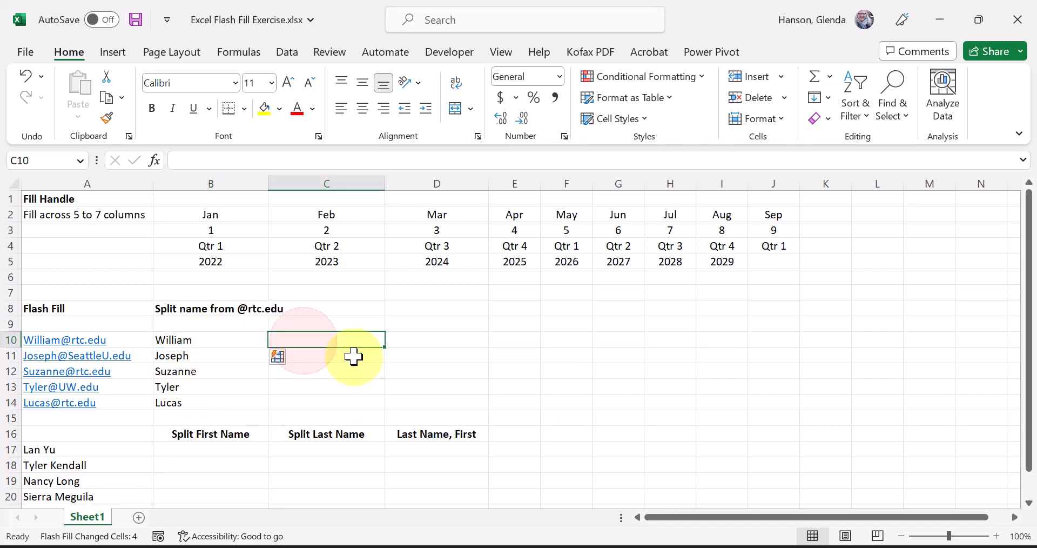
{"action": "type", "text": "@"}
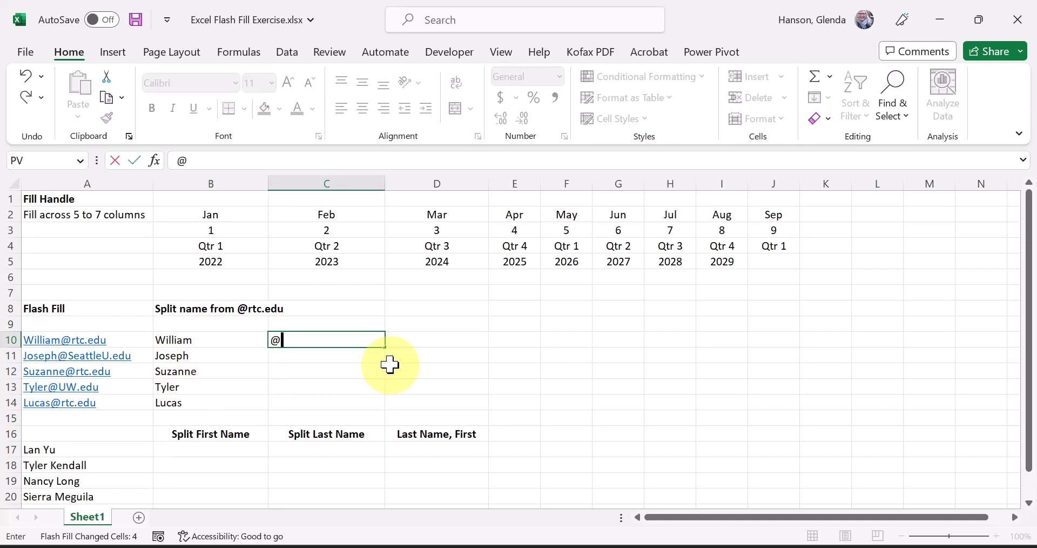
{"action": "type", "text": "rtc.edu"}
{"action": "left_click", "coordinate": [78, 409]}
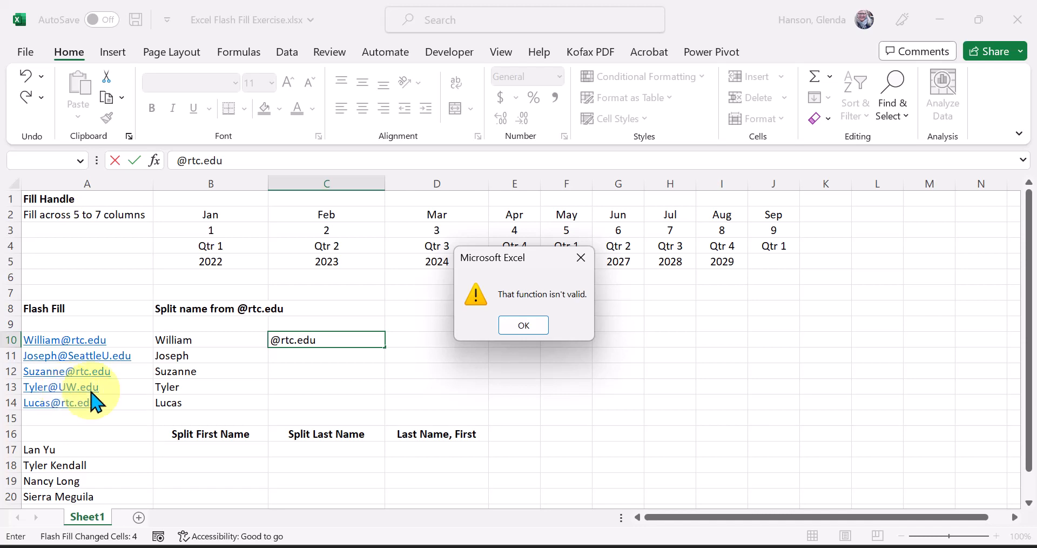
{"action": "left_click", "coordinate": [542, 328]}
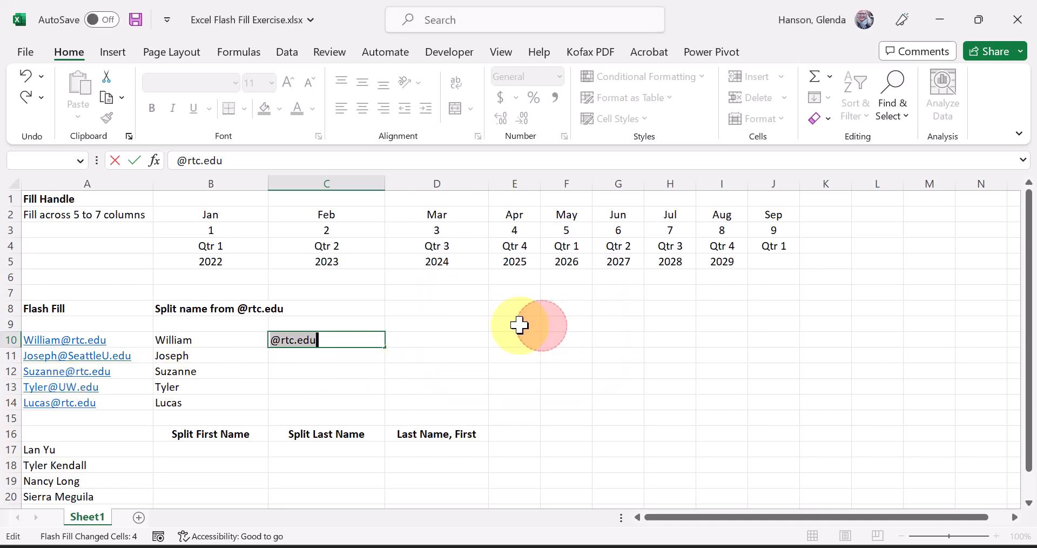
{"action": "type", "text": "="}
{"action": "left_click", "coordinate": [452, 355]}
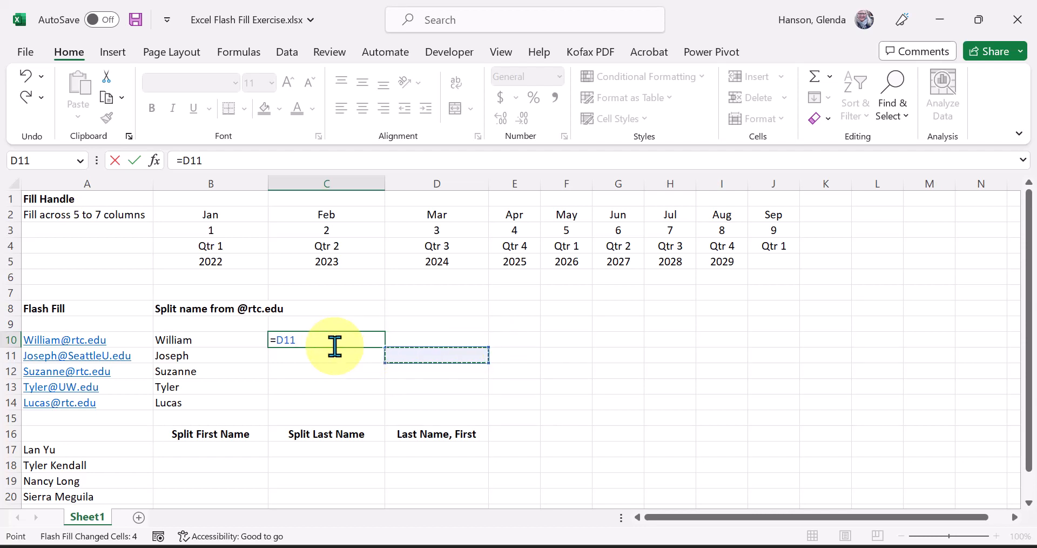
{"action": "key", "text": "BackSpace"}
{"action": "key", "text": "BackSpace"}
{"action": "key", "text": "BackSpace"}
{"action": "key", "text": "BackSpace"}
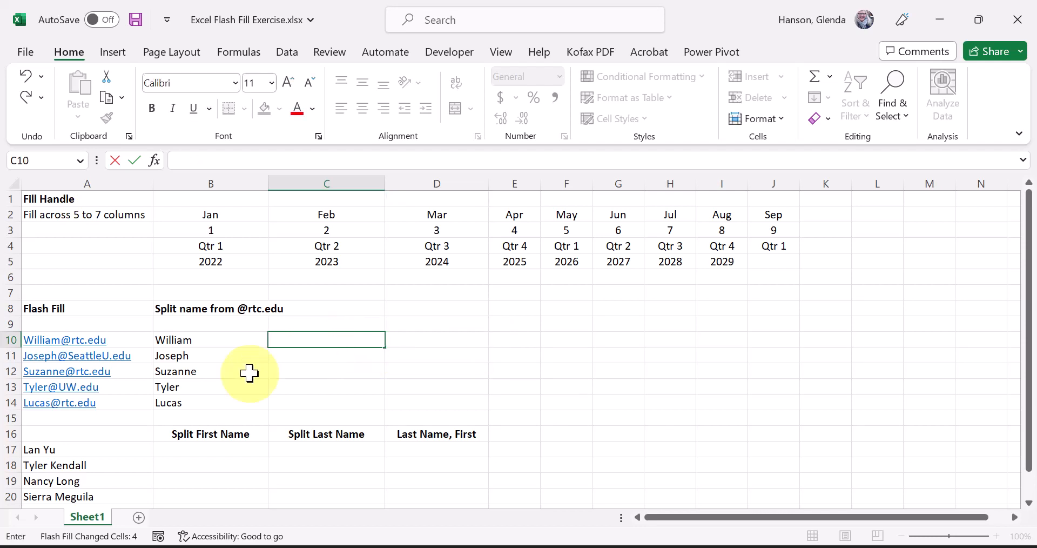
{"action": "type", "text": "@"}
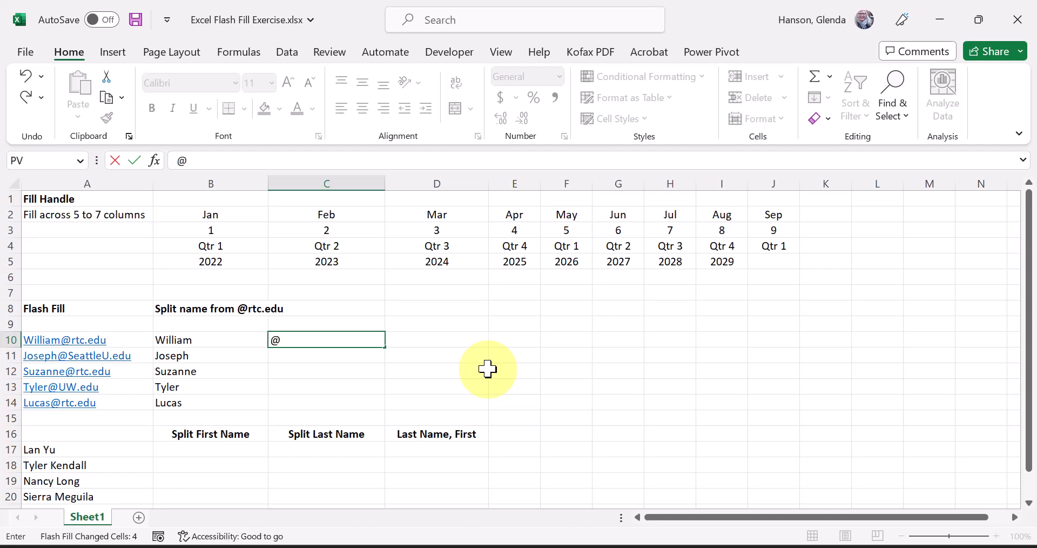
{"action": "type", "text": "rtc.edu"}
{"action": "key", "text": "Return"}
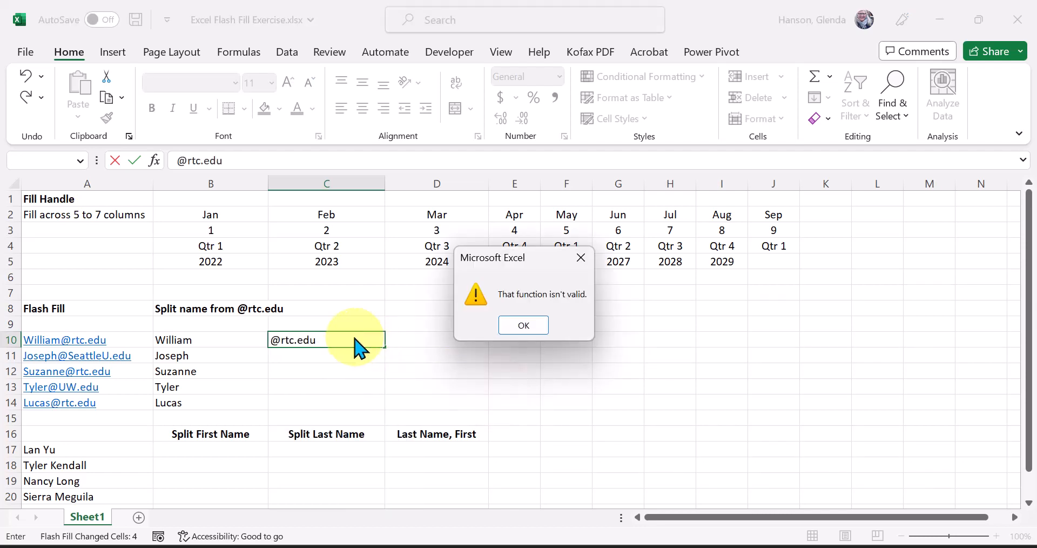
Dismiss the warning and correct C10 to the domain rtc.edu without the @ sign.
{"action": "left_click", "coordinate": [525, 326]}
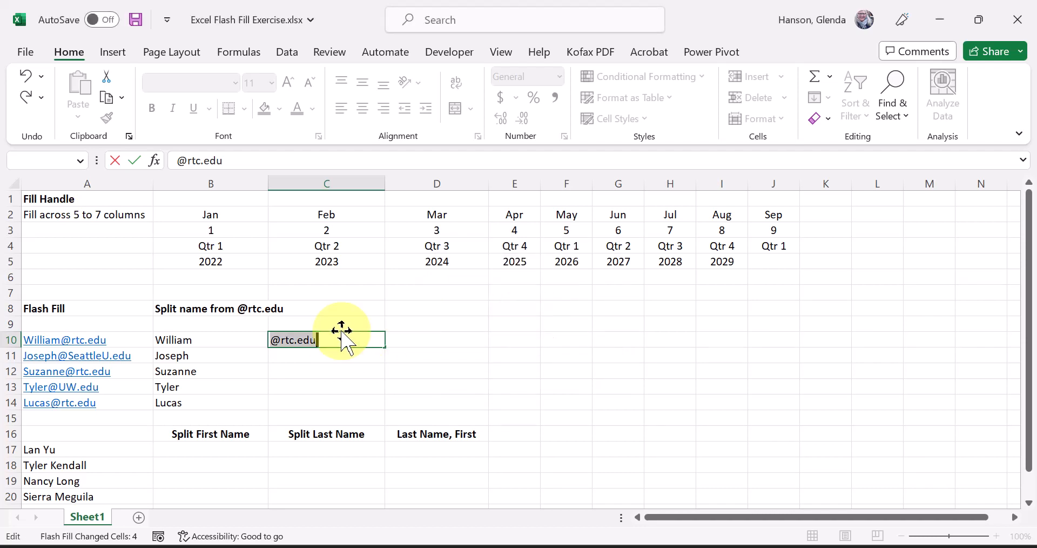
{"action": "type", "text": "="}
{"action": "left_click", "coordinate": [291, 354]}
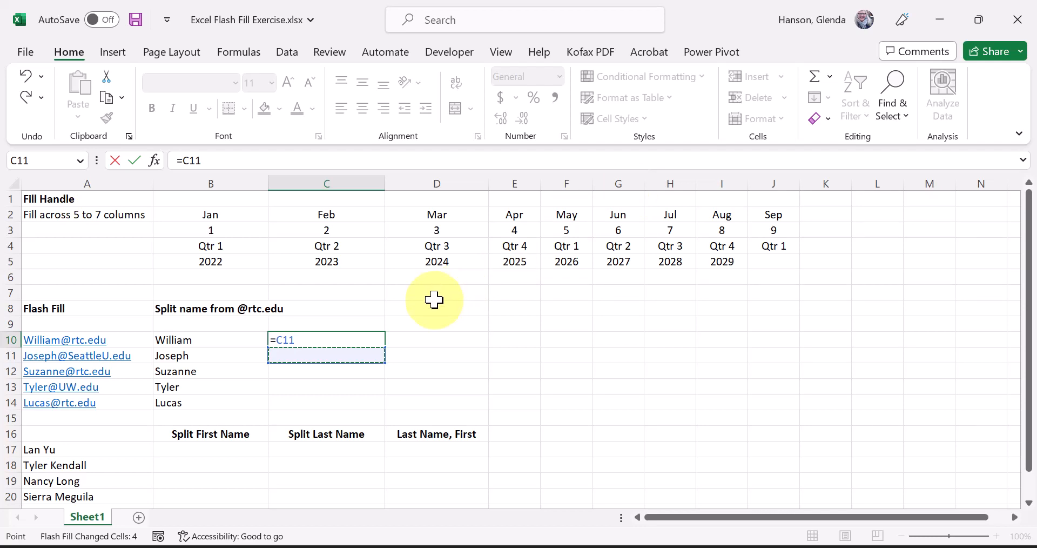
{"action": "key", "text": "BackSpace"}
{"action": "key", "text": "BackSpace"}
{"action": "key", "text": "BackSpace"}
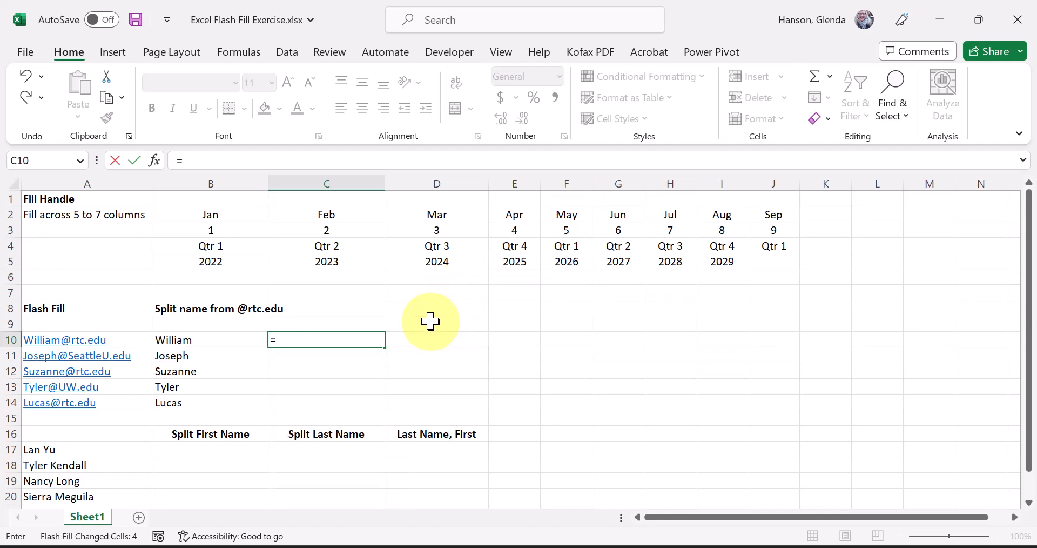
{"action": "key", "text": "BackSpace"}
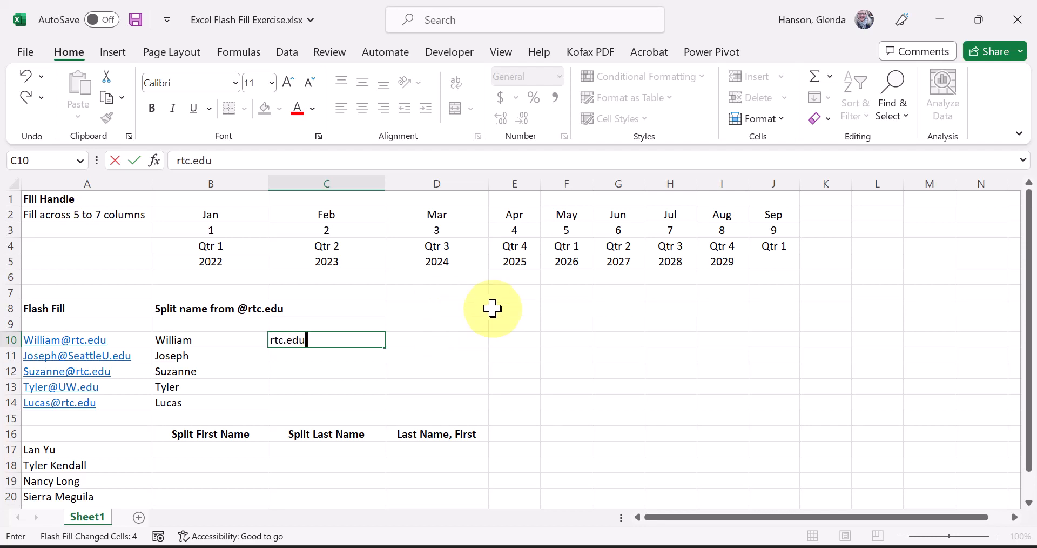
{"action": "left_click", "coordinate": [356, 357]}
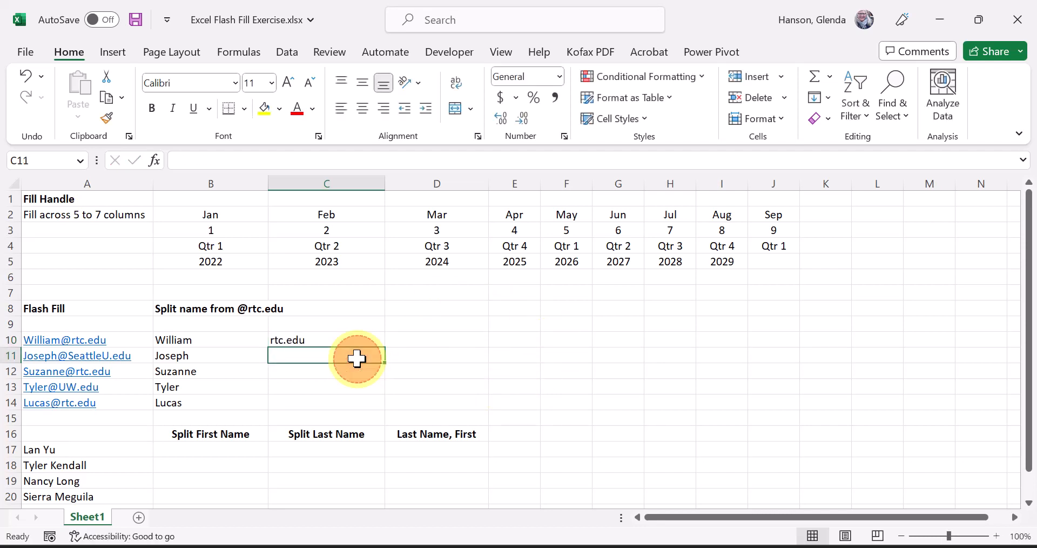
Flash Fill the remaining e-mail domains into C11:C14 from the rtc.edu example.
{"action": "left_click", "coordinate": [338, 340]}
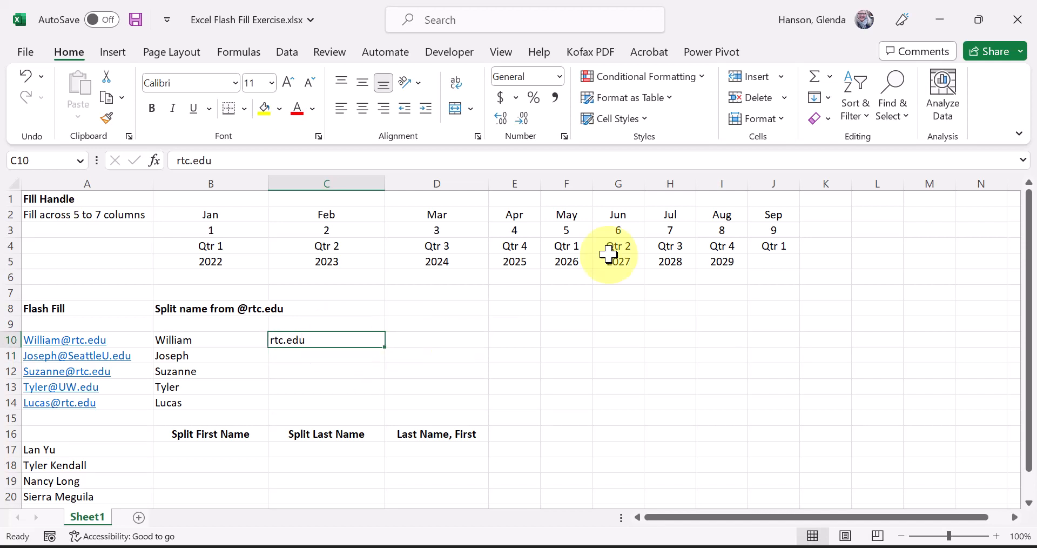
{"action": "left_click", "coordinate": [825, 97]}
{"action": "left_click", "coordinate": [852, 289]}
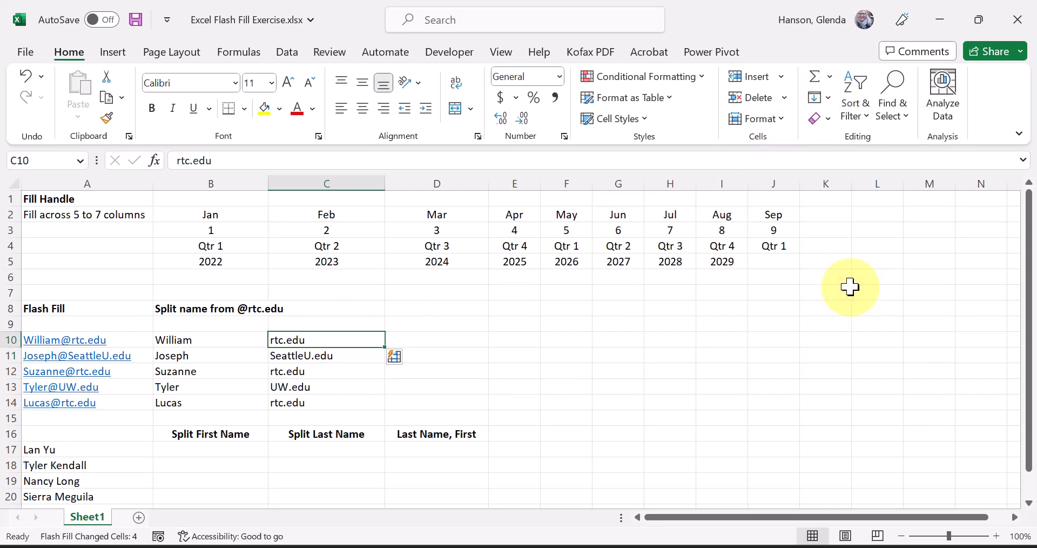
{"action": "left_click", "coordinate": [277, 388]}
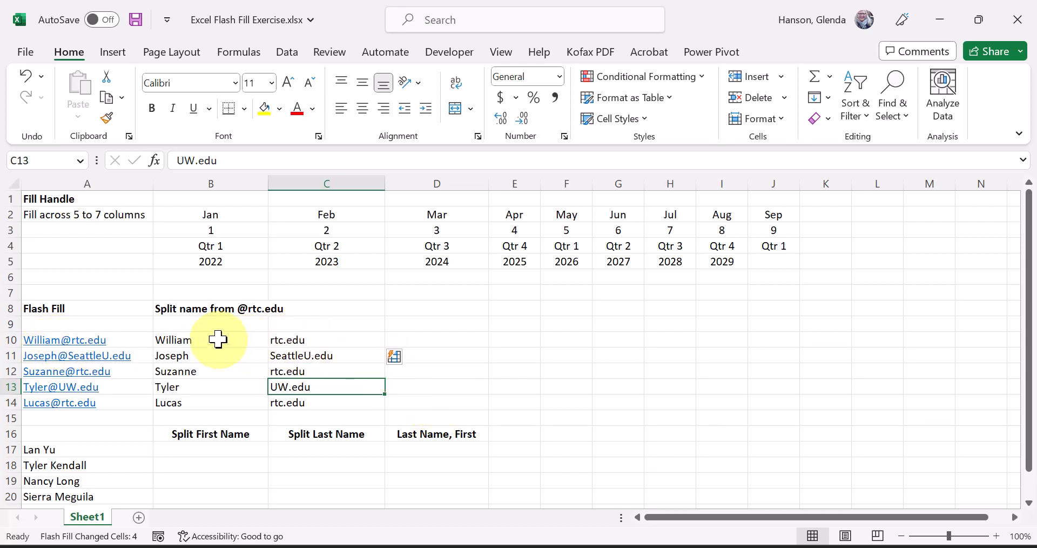
Clear the extracted names and domains in B10:C14 and begin retyping the B10 example.
{"action": "left_click_drag", "start_coordinate": [202, 340], "coordinate": [321, 401]}
{"action": "key", "text": "Delete"}
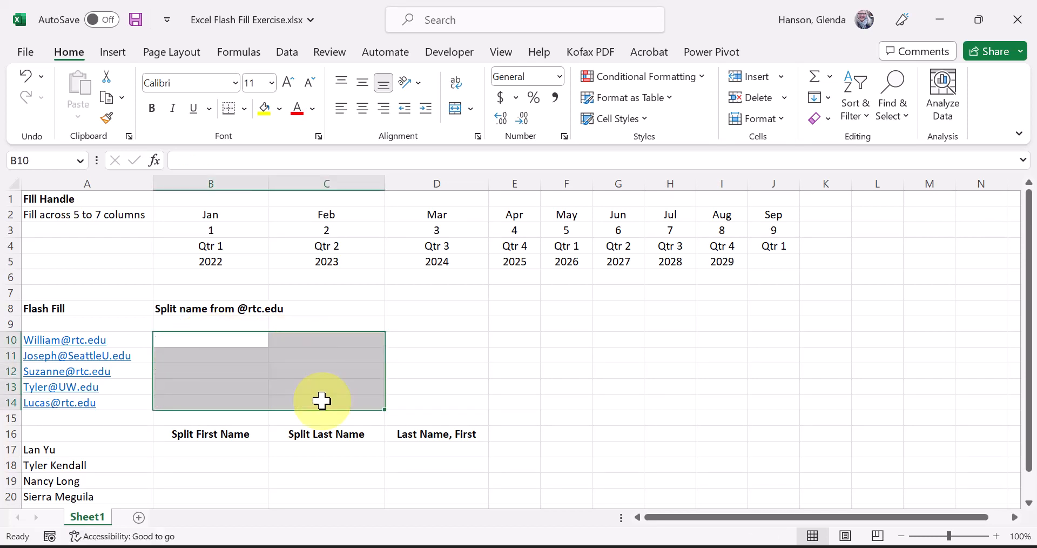
{"action": "left_click", "coordinate": [227, 340]}
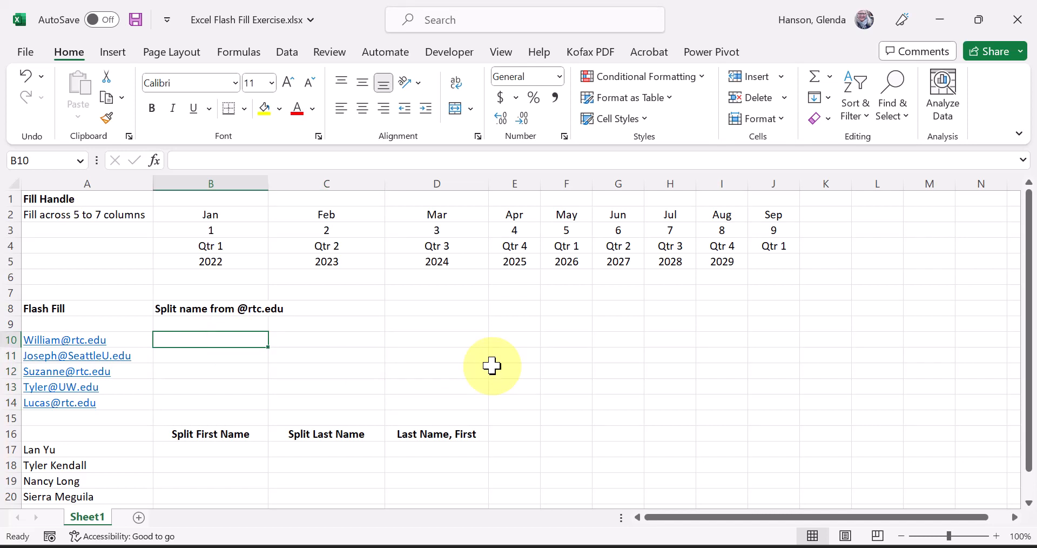
{"action": "type", "text": "William"}
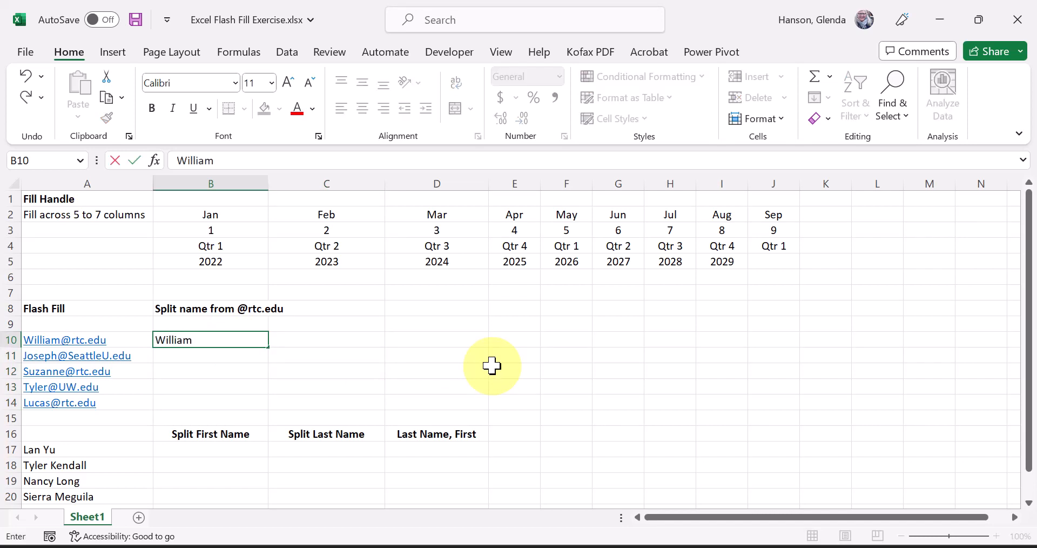
Re-enter William in B10 and Flash Fill Joseph, Suzanne, Tyler and Lucas below it.
{"action": "key", "text": "Return"}
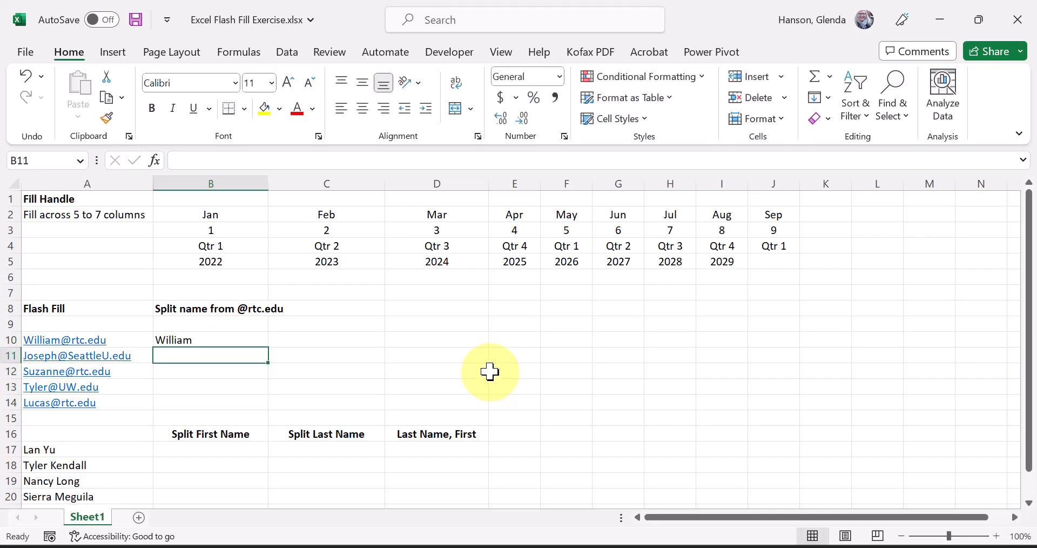
{"action": "key", "text": "ctrl+e"}
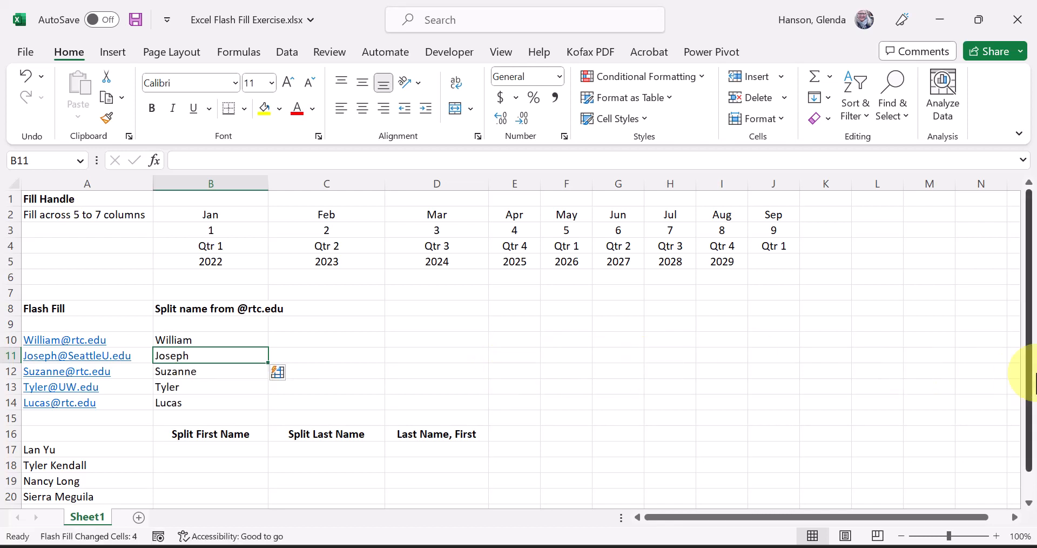
{"action": "left_click_drag", "start_coordinate": [1029, 387], "coordinate": [1031, 427]}
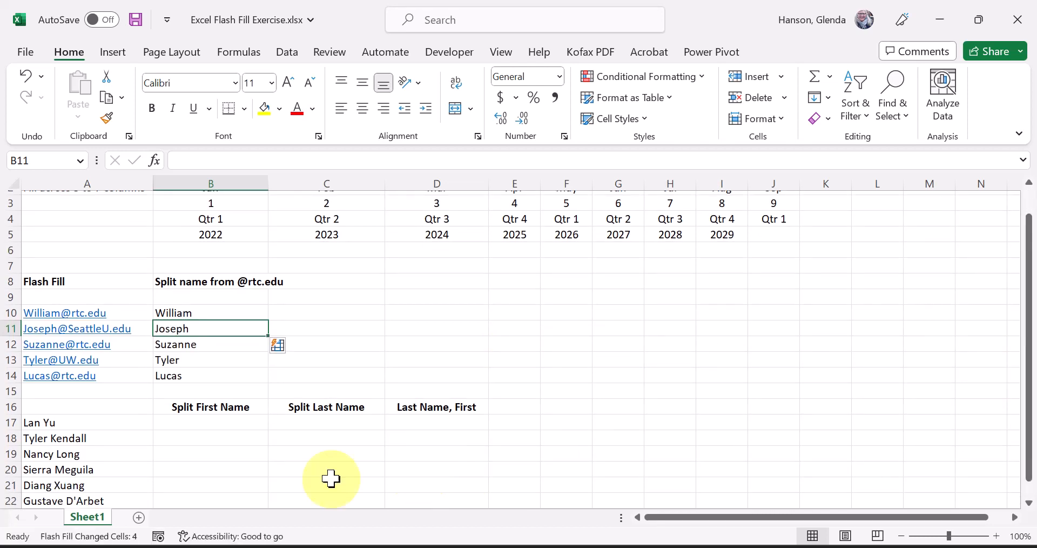
{"action": "left_click", "coordinate": [193, 427]}
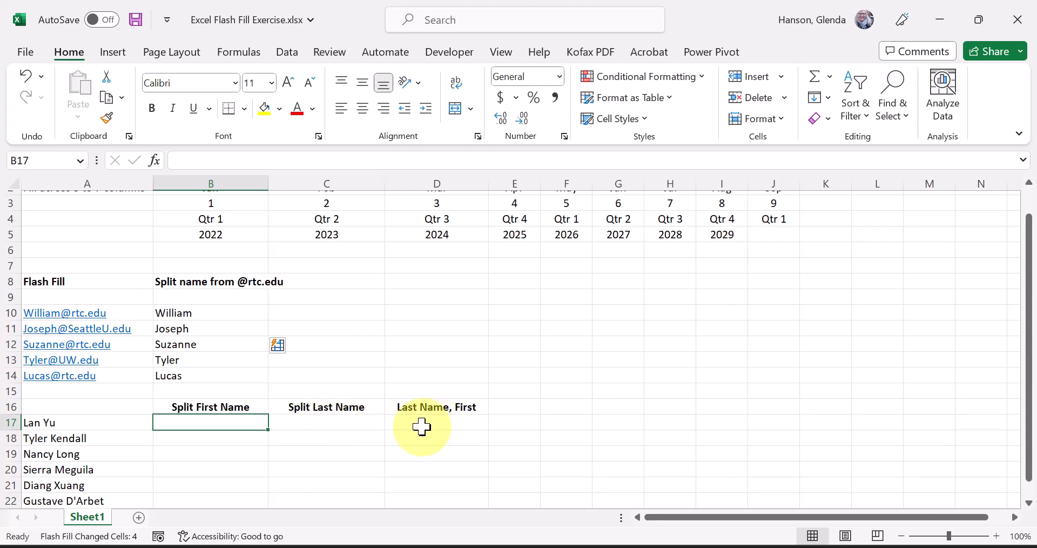
Enter the row 17 examples: first name Lan, last name Yu, and 'Yu, Lan'.
{"action": "type", "text": "Lan"}
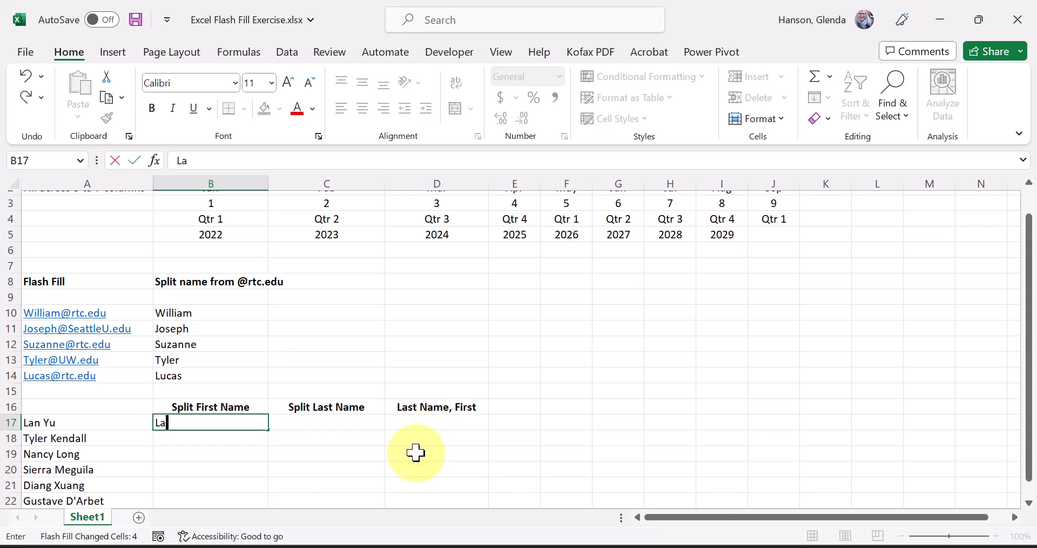
{"action": "key", "text": "Tab"}
{"action": "type", "text": "Y"}
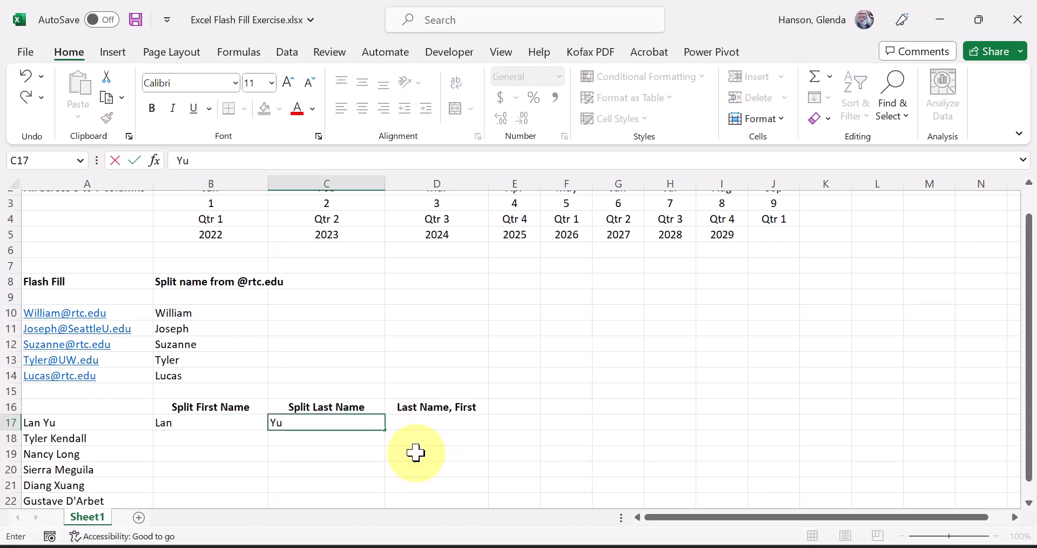
{"action": "key", "text": "Tab"}
{"action": "type", "text": "Yu"}
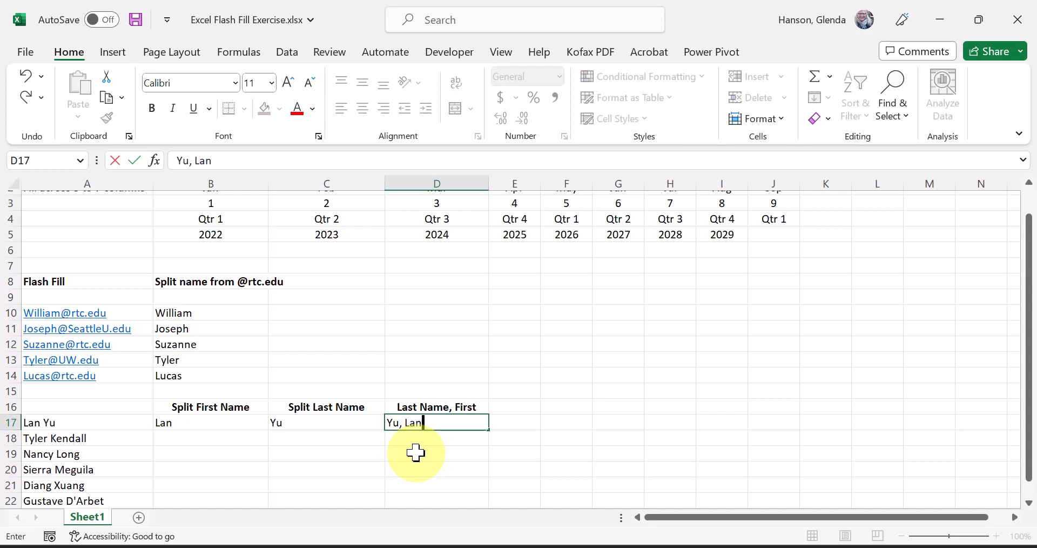
{"action": "left_click", "coordinate": [416, 453]}
Flash Fill the first names, last names and 'Last, First' names down rows 18–22.
{"action": "left_click", "coordinate": [228, 427]}
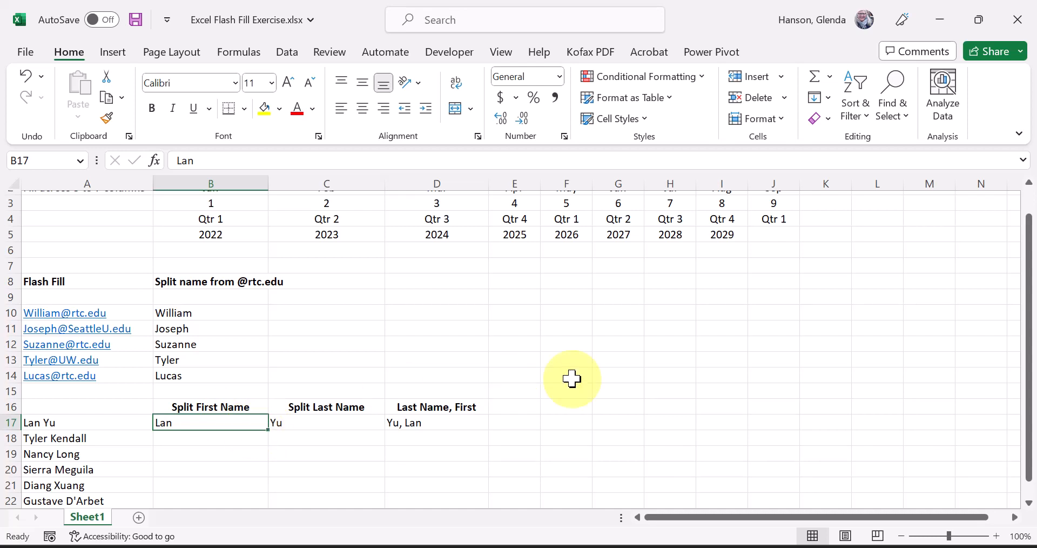
{"action": "left_click", "coordinate": [824, 98]}
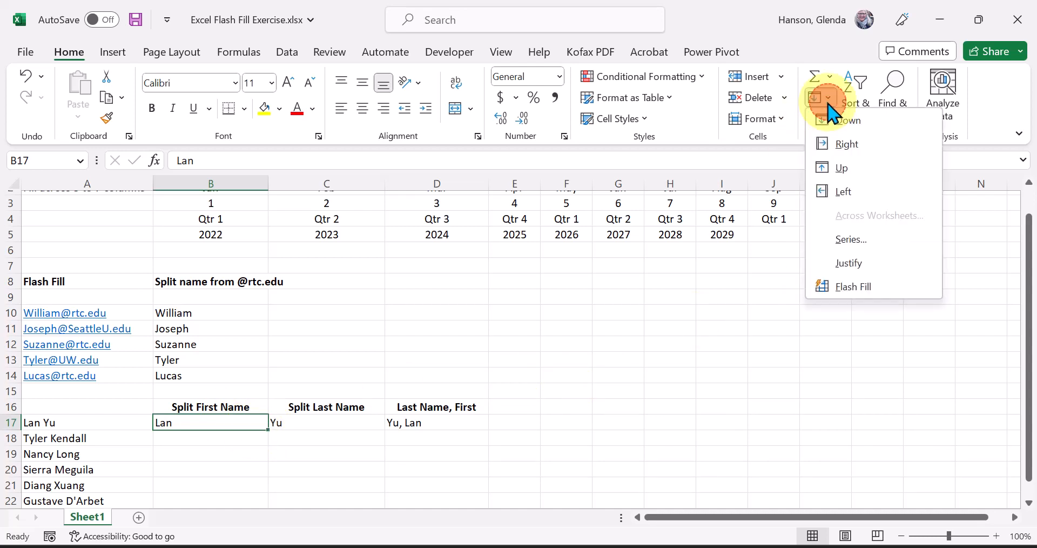
{"action": "left_click", "coordinate": [850, 288]}
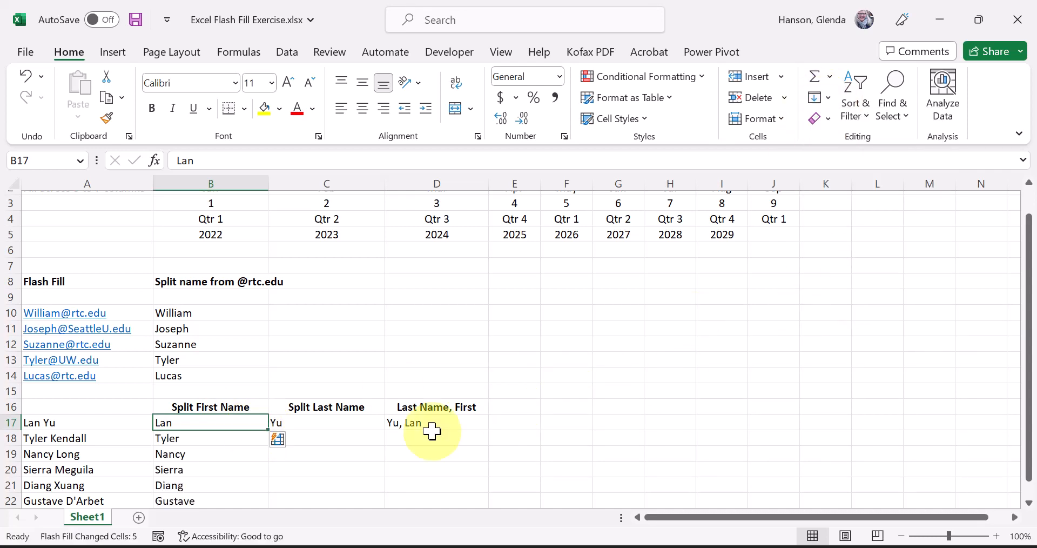
{"action": "left_click", "coordinate": [363, 425]}
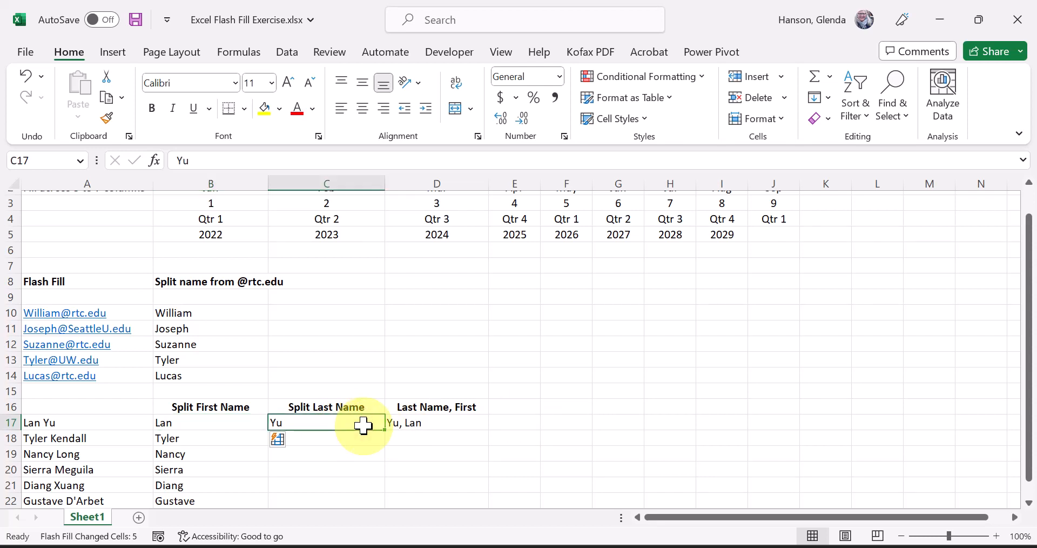
{"action": "key", "text": "ctrl+e"}
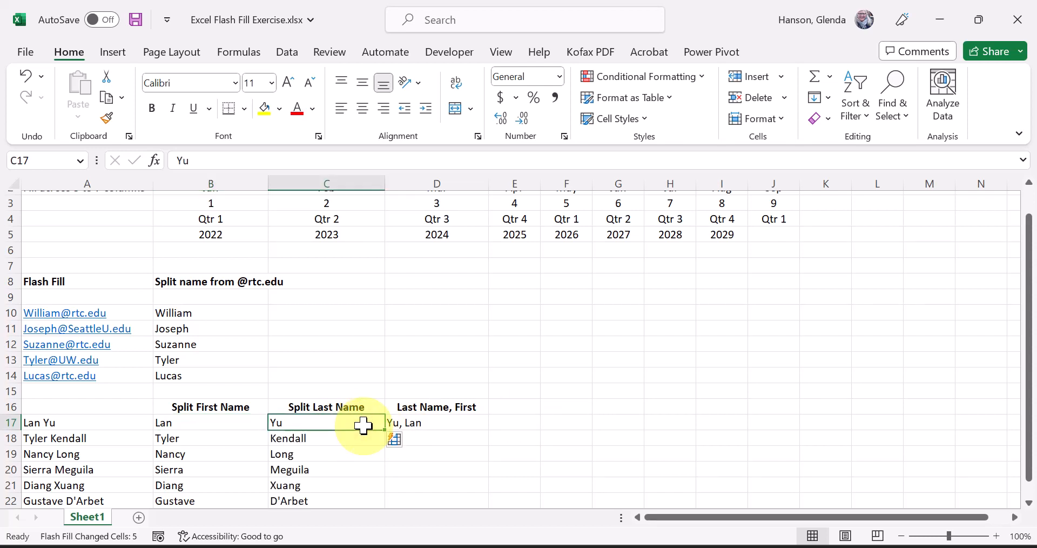
{"action": "left_click", "coordinate": [447, 423]}
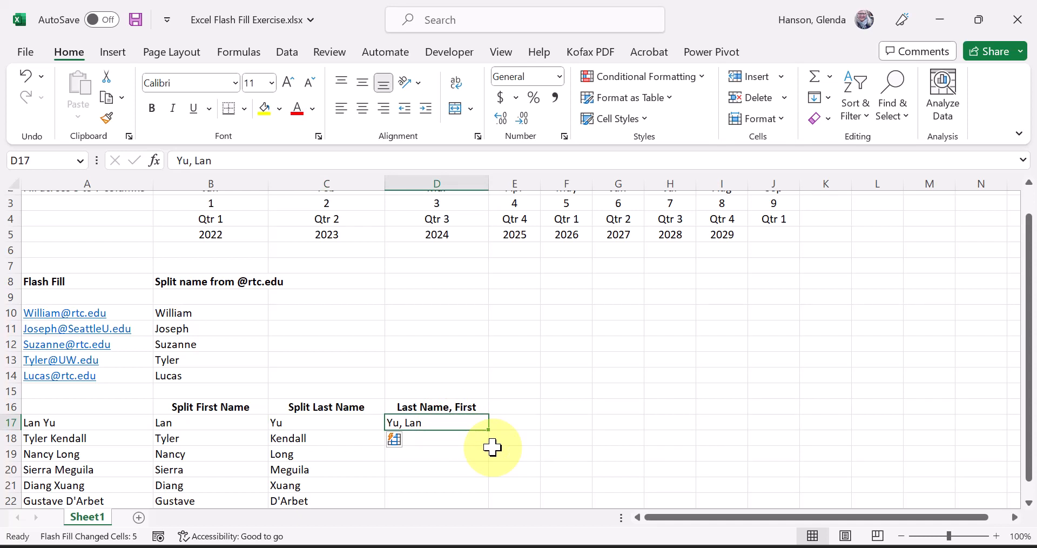
{"action": "key", "text": "ctrl+e"}
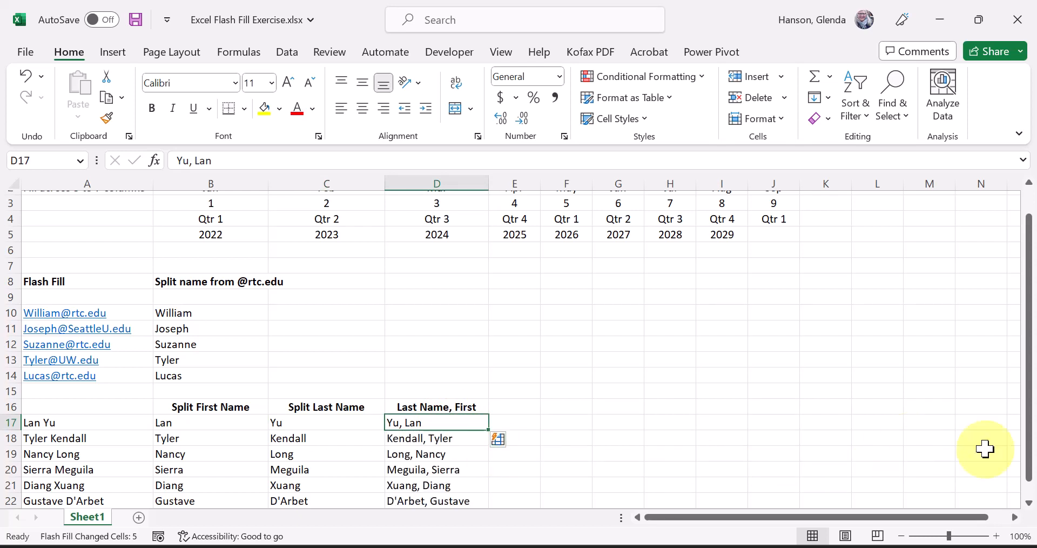
{"action": "left_click_drag", "start_coordinate": [1032, 464], "coordinate": [1029, 480]}
{"action": "left_click", "coordinate": [821, 484]}
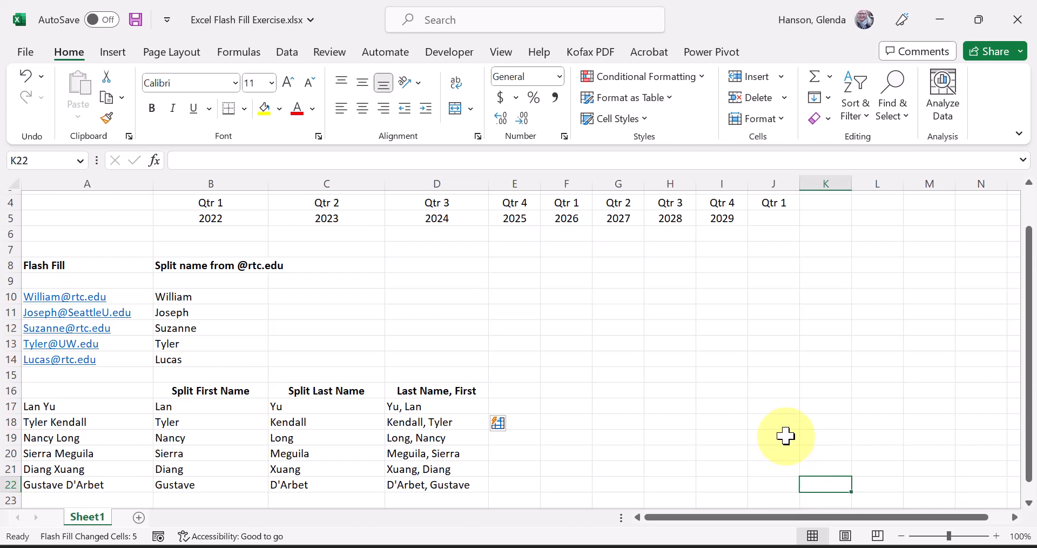
Type Seattle, WA, Spokane, WA and Portland, OR into G10:G12.
{"action": "left_click", "coordinate": [608, 297]}
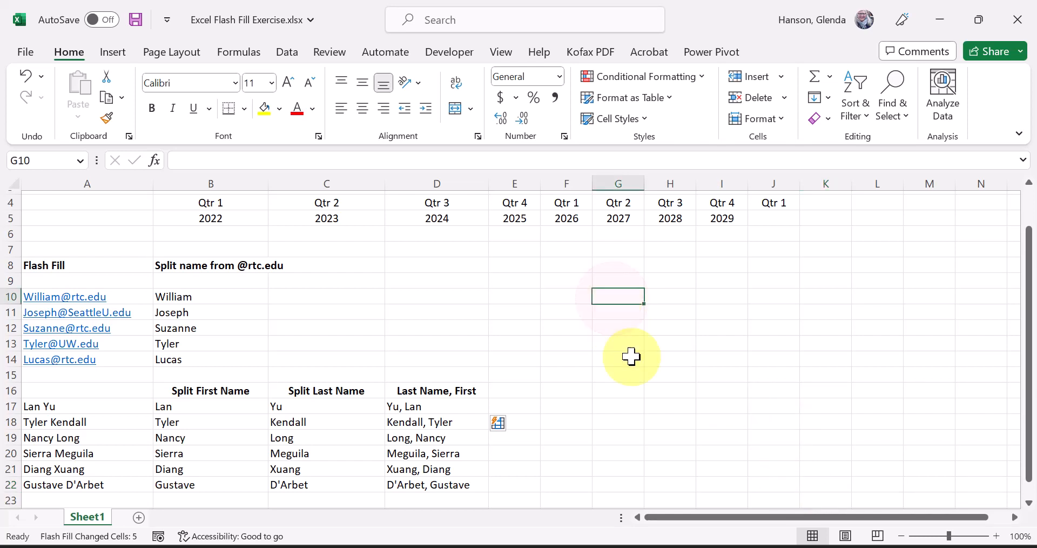
{"action": "type", "text": "Seat"}
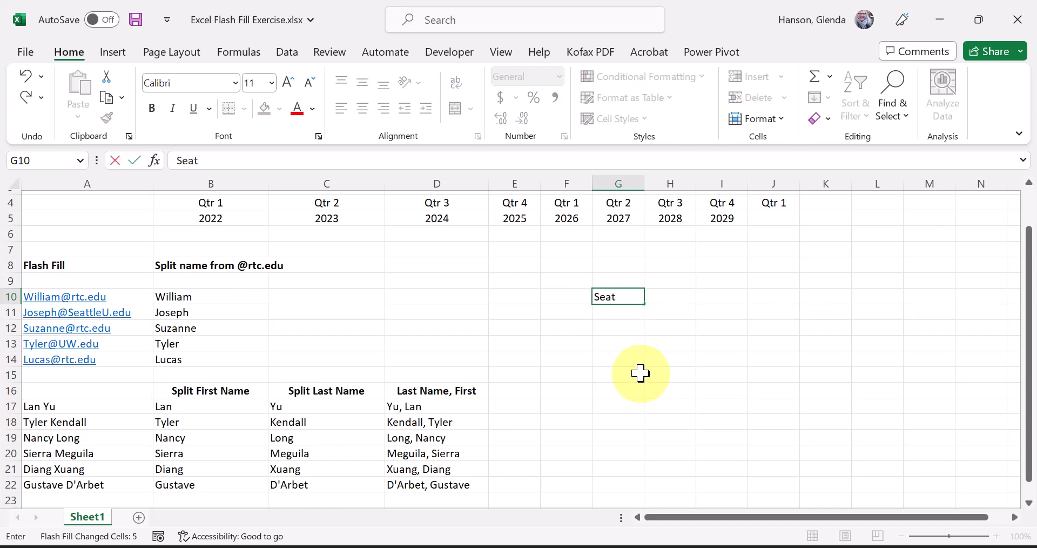
{"action": "type", "text": "tle, WA"}
{"action": "key", "text": "Return"}
{"action": "type", "text": "Sp"}
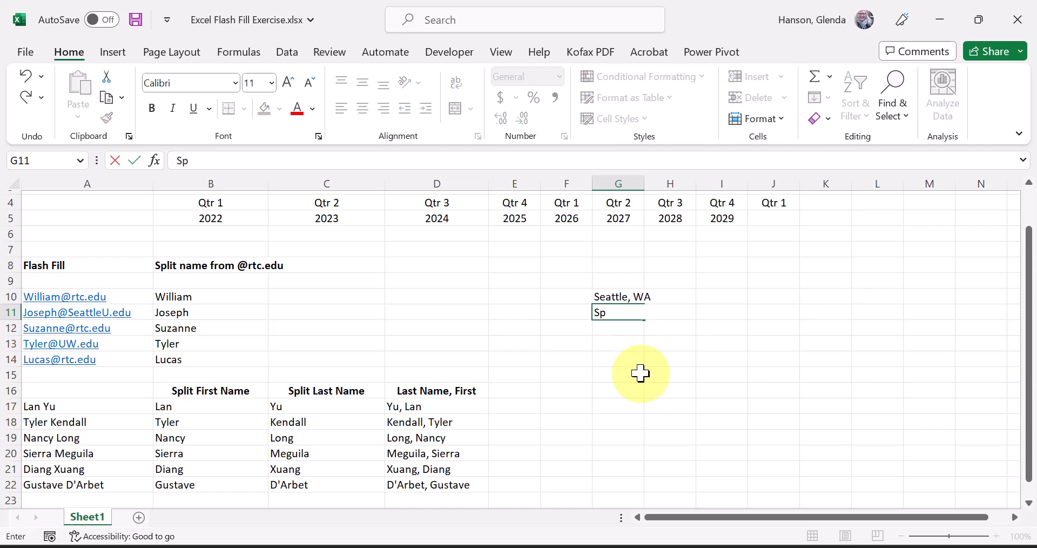
{"action": "type", "text": "okane, WA"}
{"action": "key", "text": "Return"}
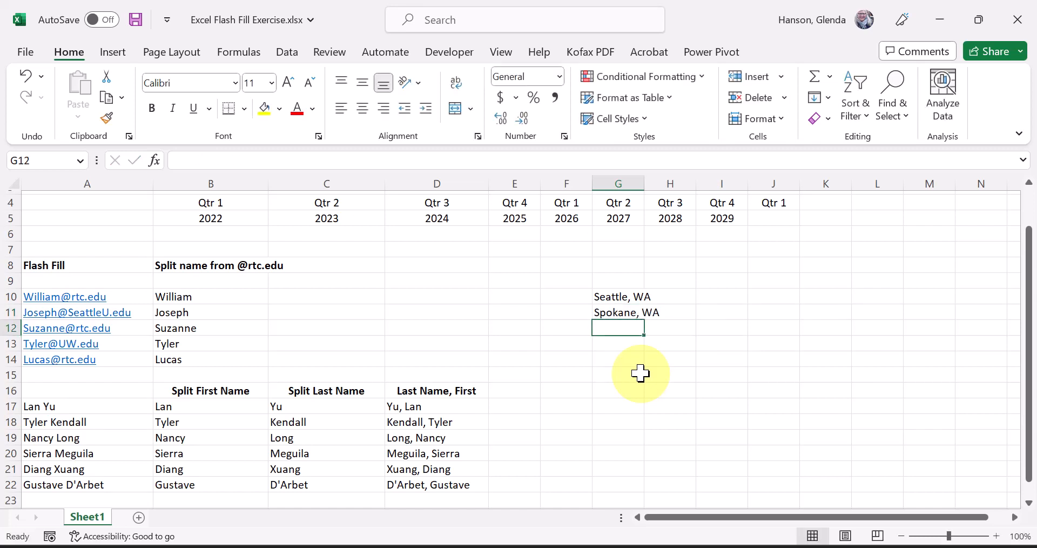
{"action": "type", "text": "Portland,"}
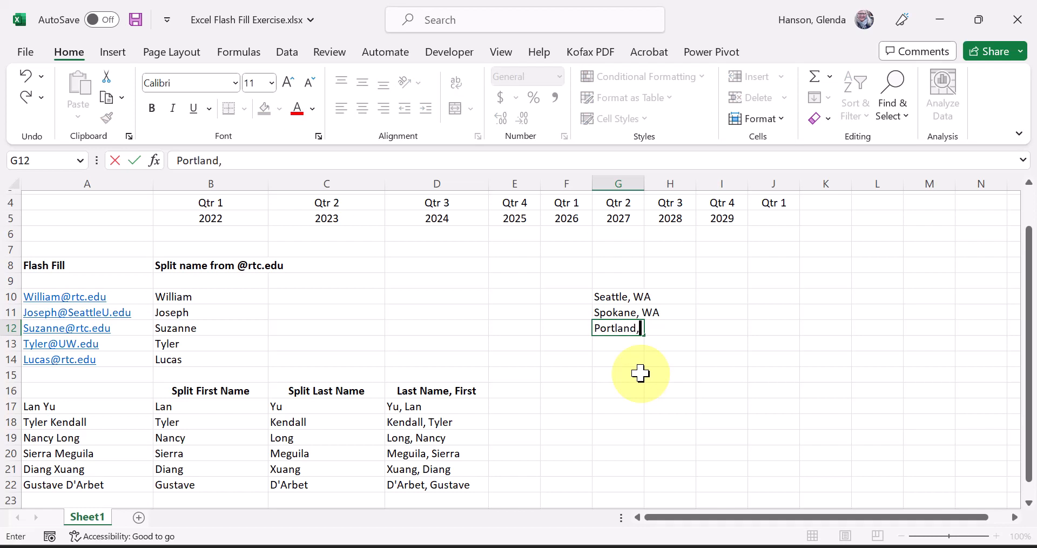
{"action": "type", "text": " OR"}
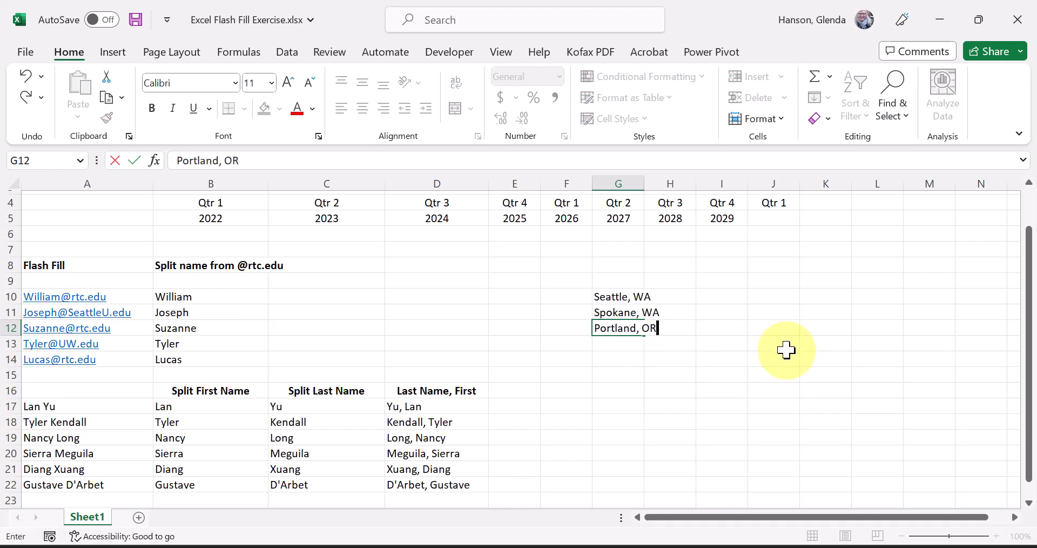
{"action": "left_click", "coordinate": [780, 346]}
{"action": "left_click", "coordinate": [715, 298]}
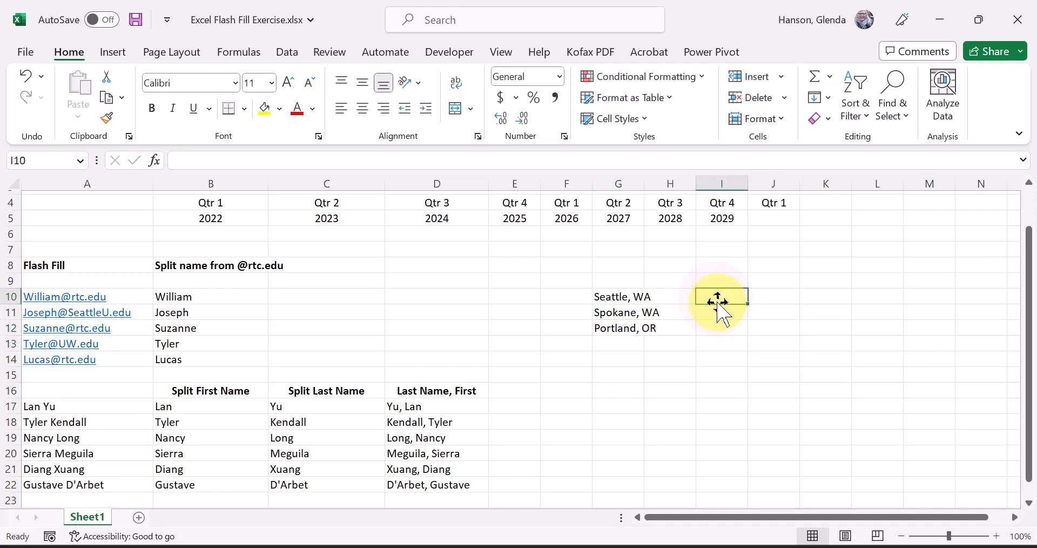
Widen columns G and H, then Flash Fill the city names from a Seattle example in H10.
{"action": "left_click", "coordinate": [665, 294]}
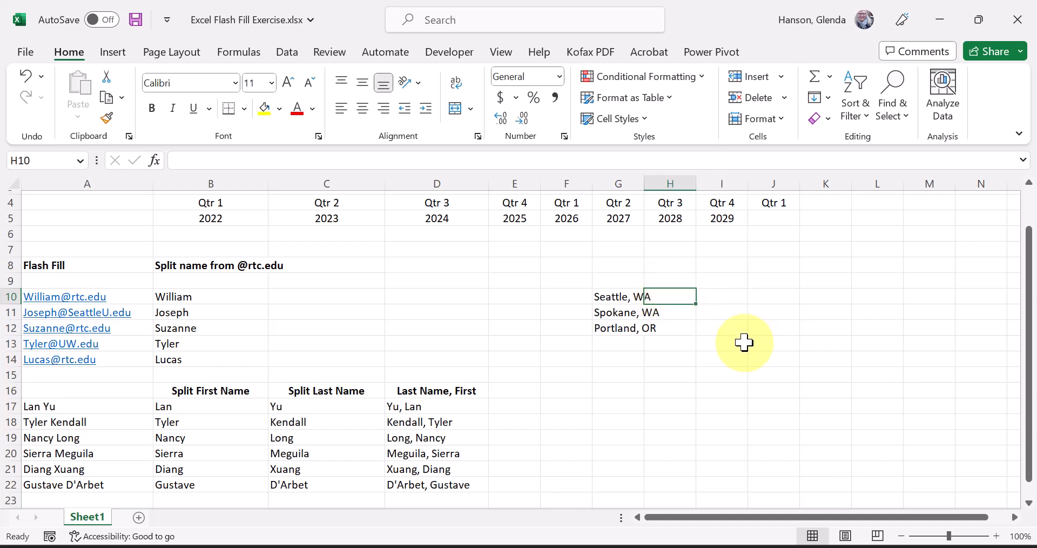
{"action": "left_click_drag", "start_coordinate": [695, 183], "coordinate": [721, 188]}
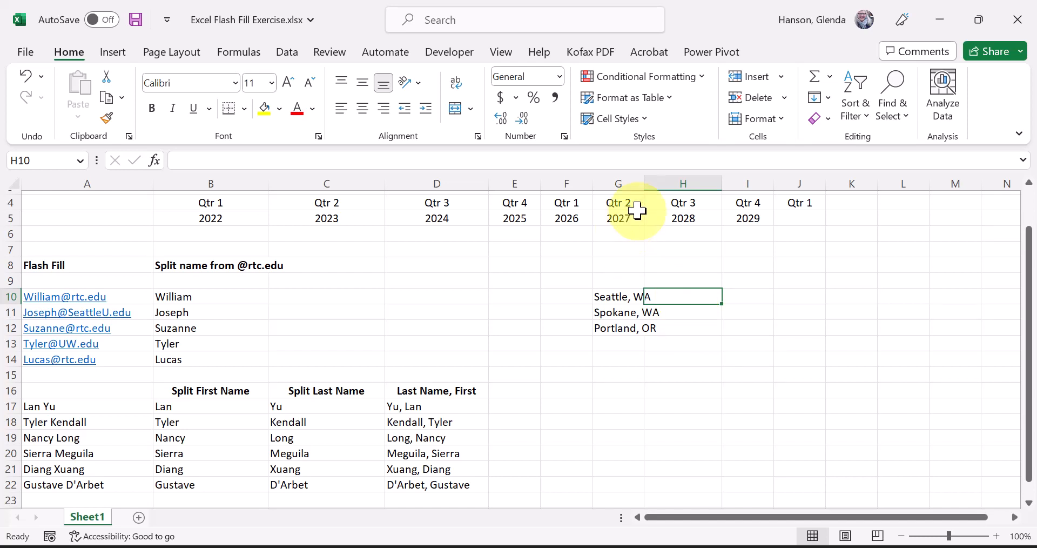
{"action": "left_click_drag", "start_coordinate": [643, 183], "coordinate": [669, 186]}
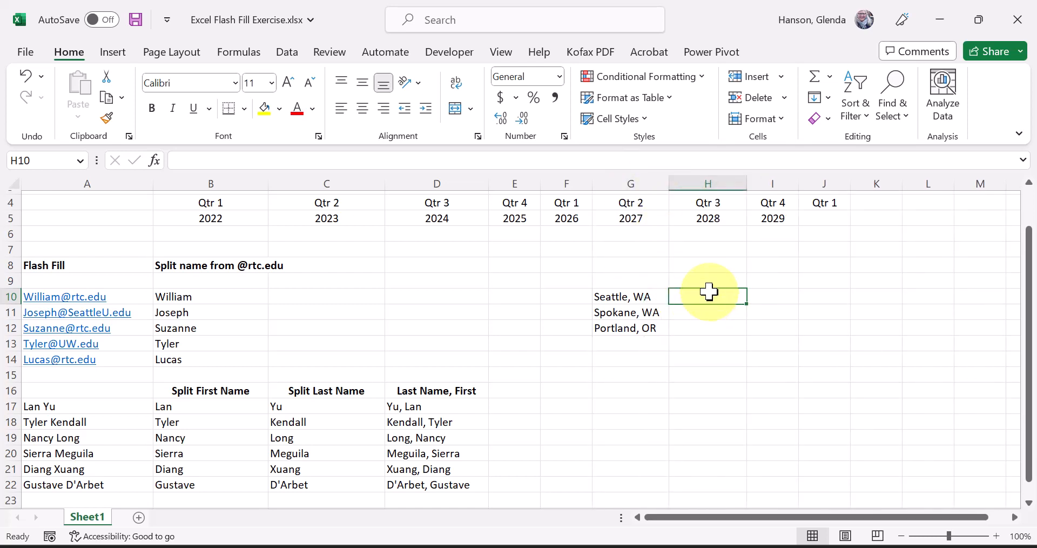
{"action": "left_click", "coordinate": [709, 294]}
{"action": "type", "text": "S"}
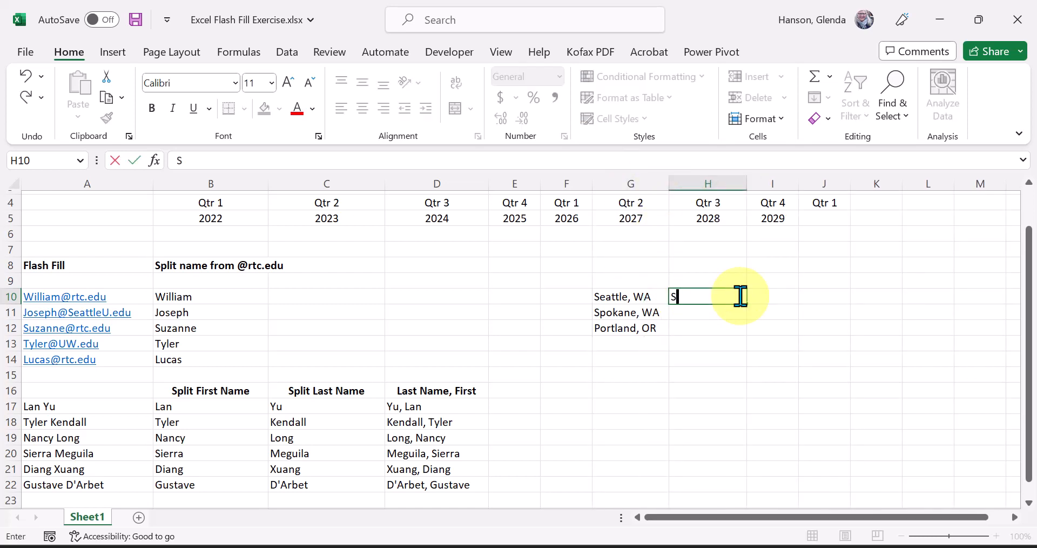
{"action": "type", "text": "eattle"}
{"action": "key", "text": "Return"}
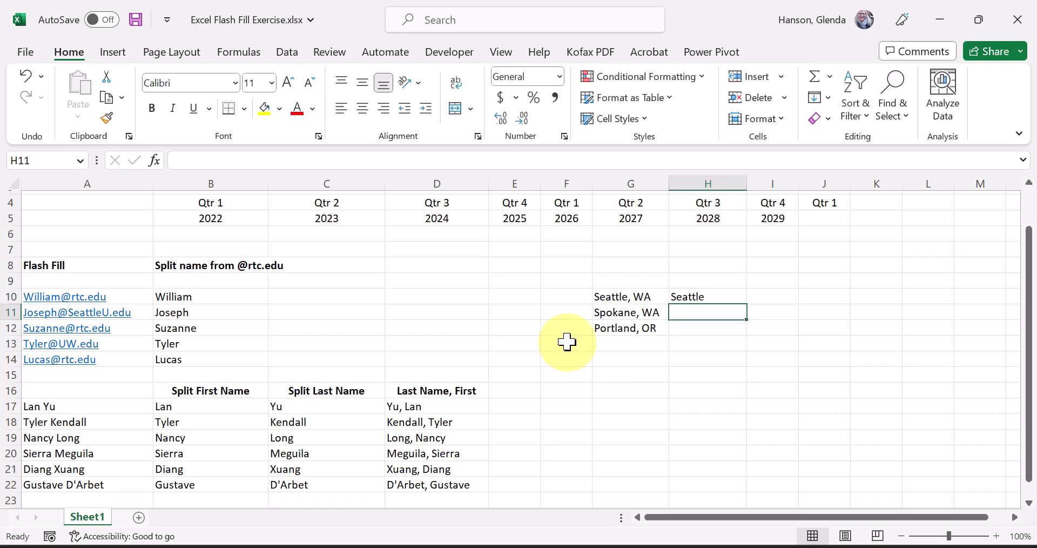
{"action": "key", "text": "ctrl+e"}
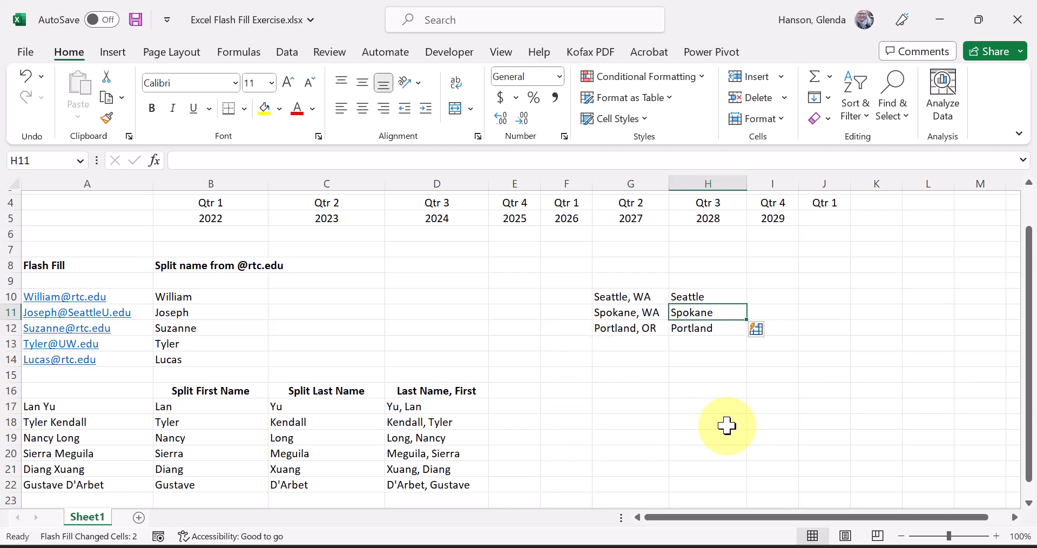
Flash Fill the state abbreviations WA, WA, OR into I10:I12 from the WA example.
{"action": "left_click", "coordinate": [791, 297]}
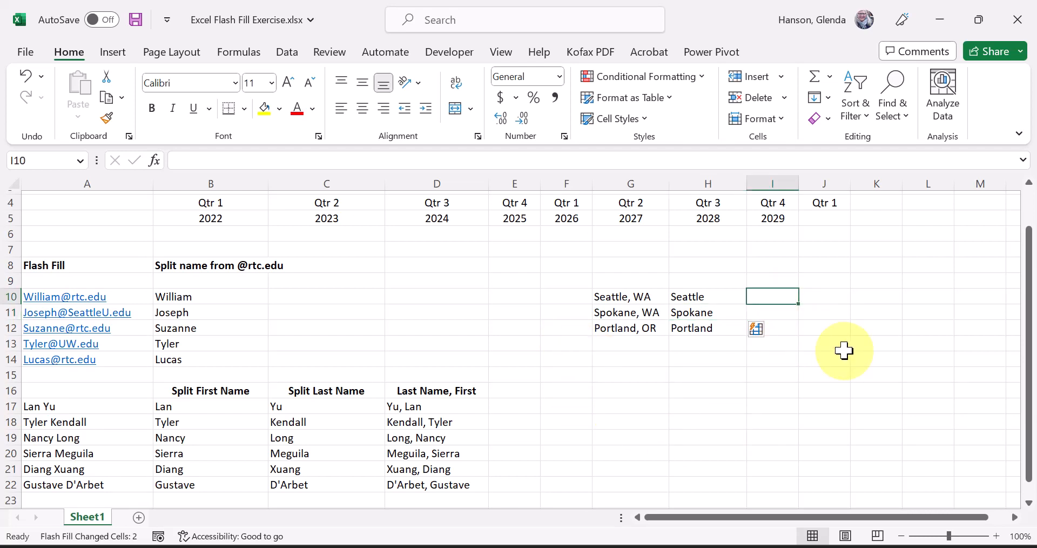
{"action": "type", "text": "WA"}
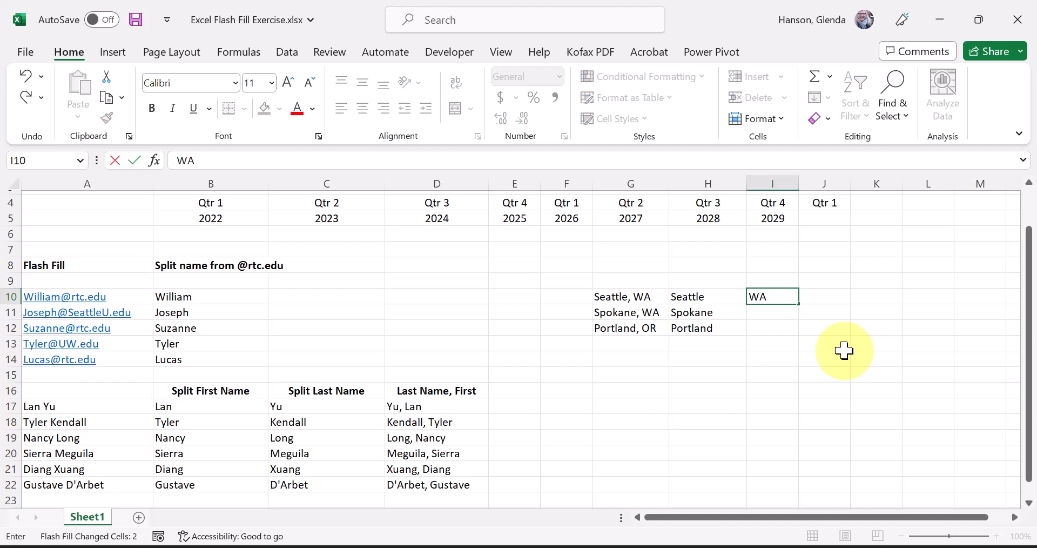
{"action": "key", "text": "Return"}
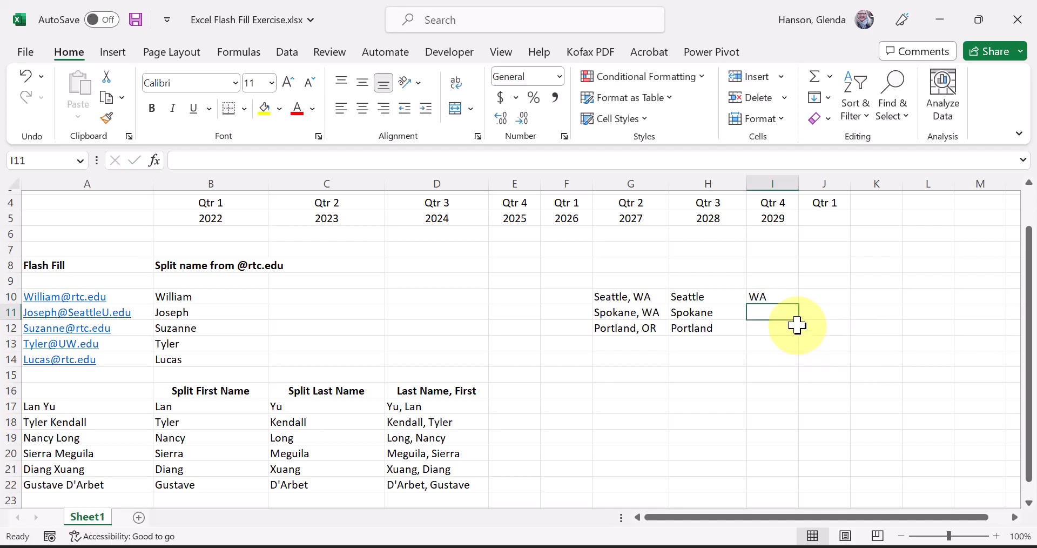
{"action": "left_click", "coordinate": [788, 296]}
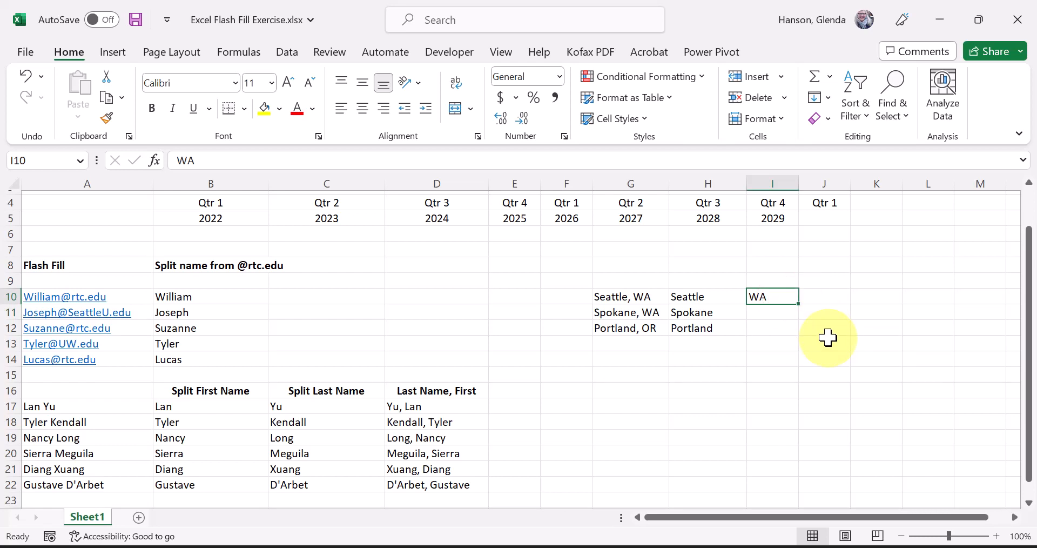
{"action": "key", "text": "ctrl+e"}
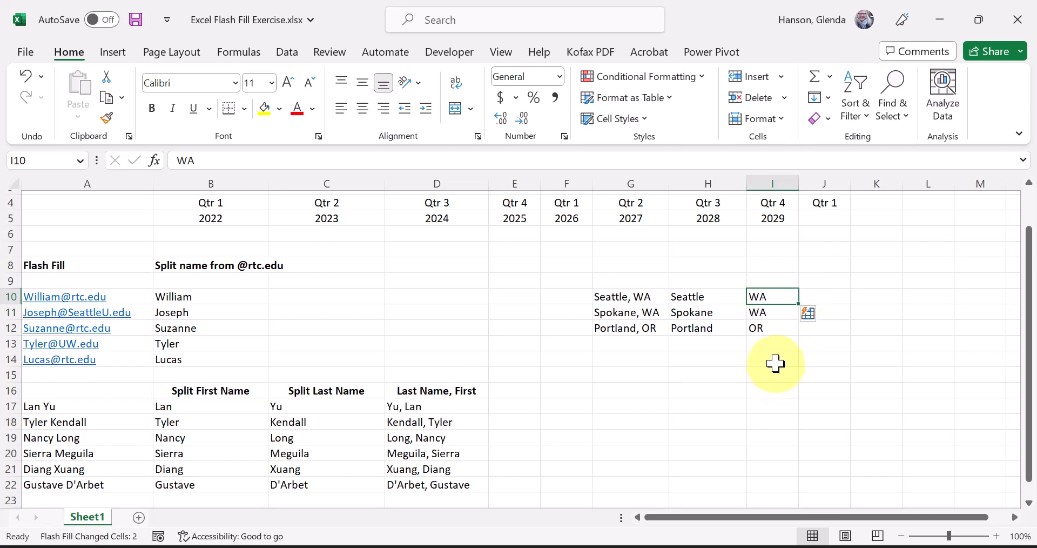
{"action": "left_click", "coordinate": [781, 343]}
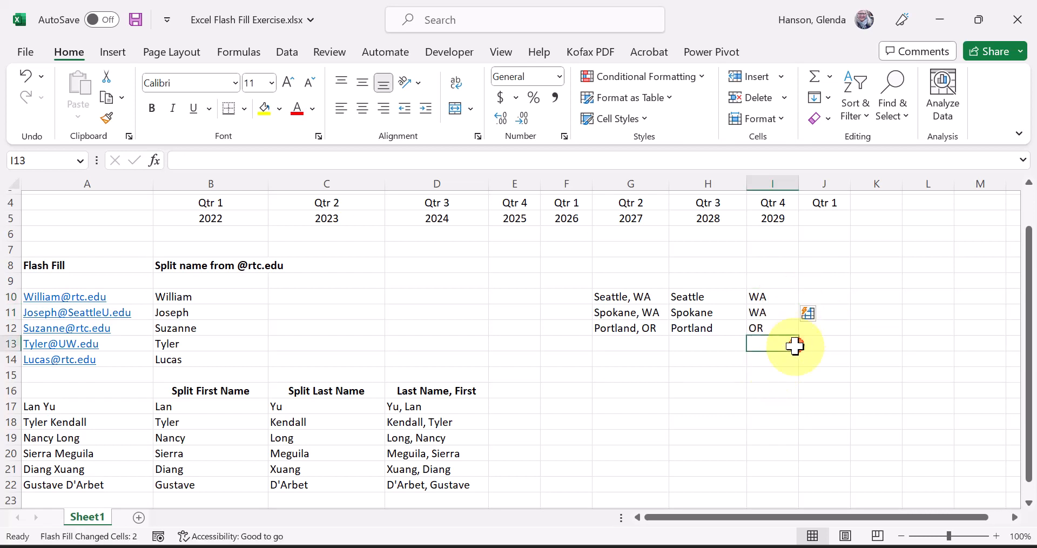
{"action": "left_click", "coordinate": [765, 311]}
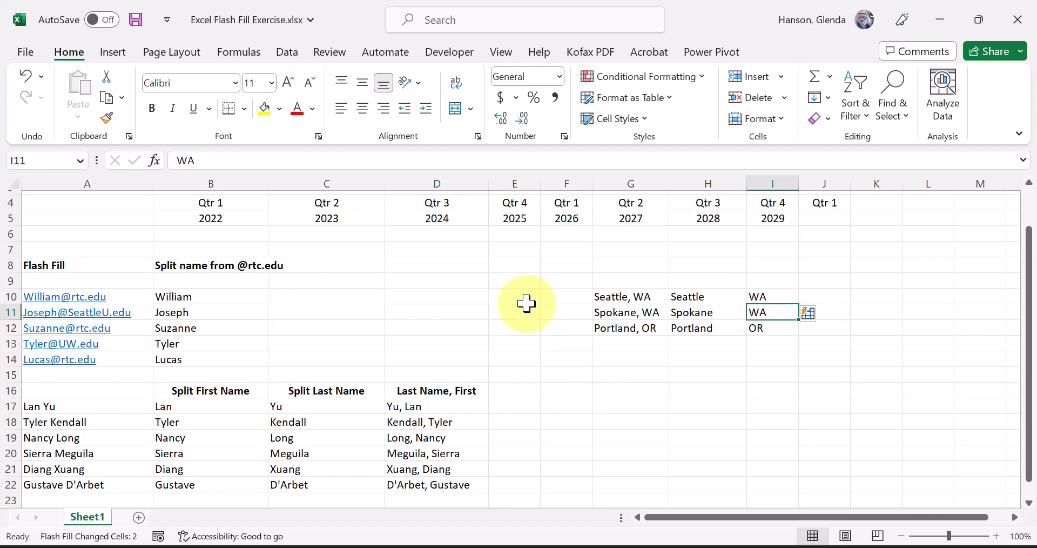
Show the Data ribbon so Flash Fill and the other data tools are within reach.
{"action": "left_click", "coordinate": [294, 56]}
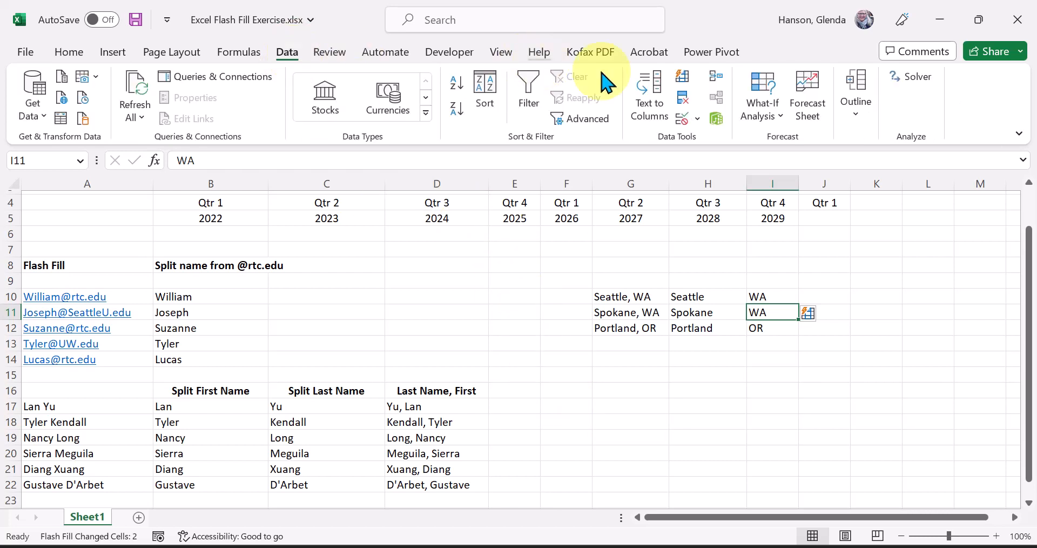